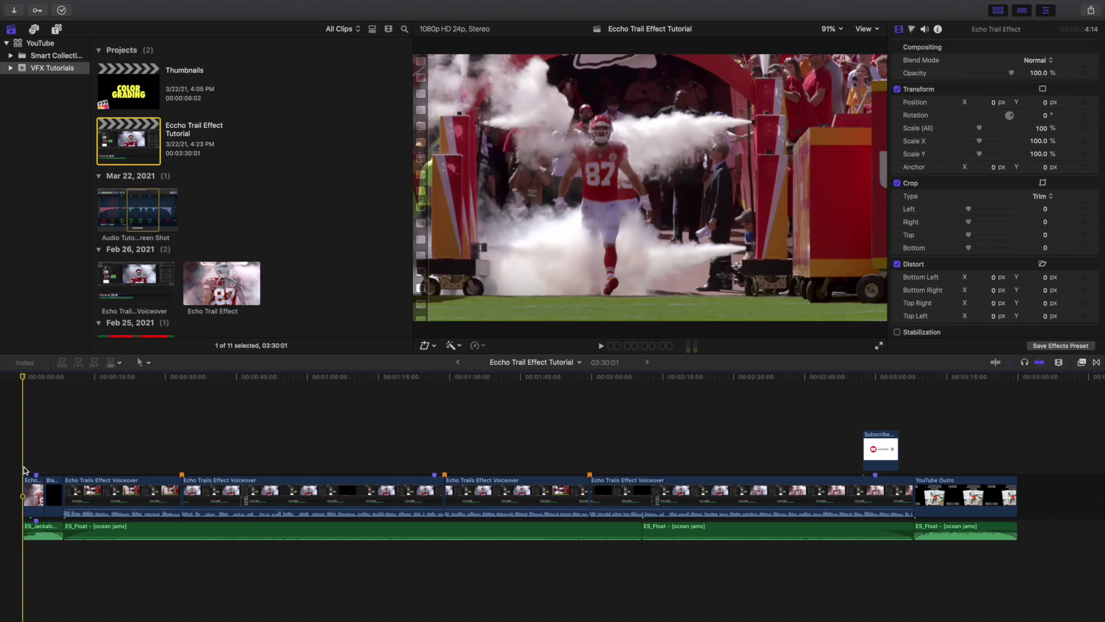
Examine the opening clips and the change from intro music to background music at the start of the timeline.
{"action": "key", "text": "super+equal"}
{"action": "key", "text": "super+equal"}
{"action": "key", "text": "super+equal"}
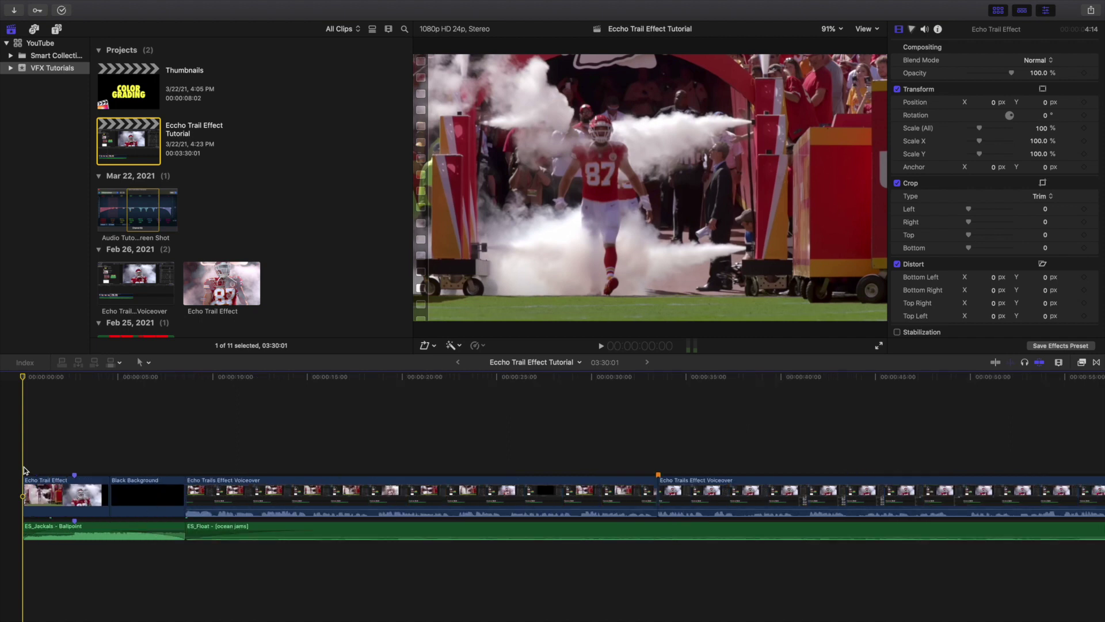
{"action": "key", "text": "super+minus"}
{"action": "left_click_drag", "start_coordinate": [100, 531], "coordinate": [168, 531]}
{"action": "left_click_drag", "start_coordinate": [313, 531], "coordinate": [252, 529]}
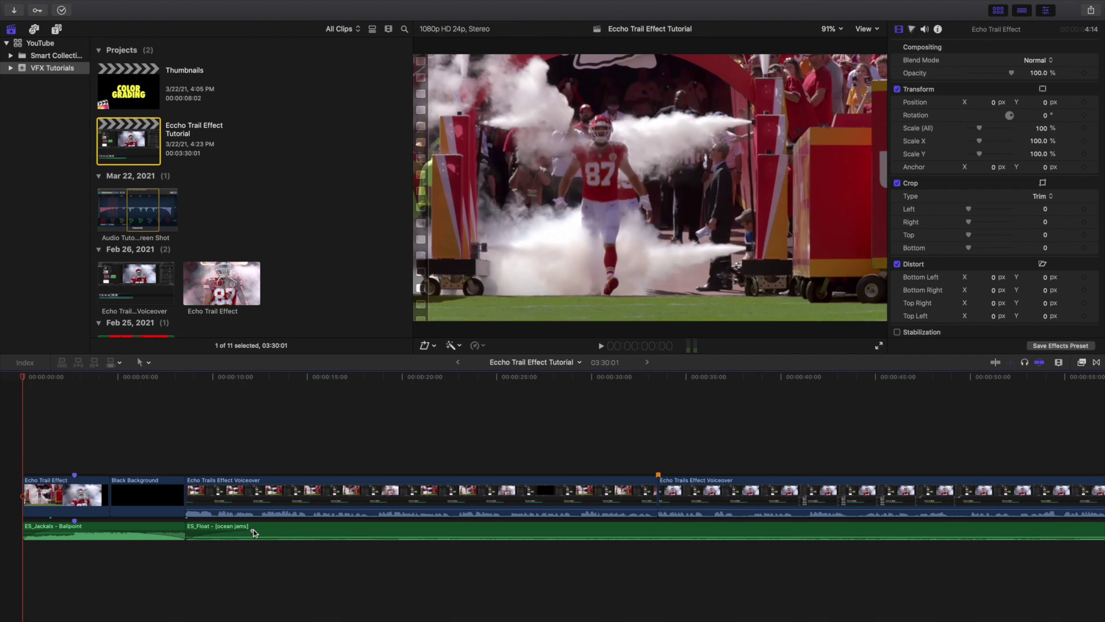
{"action": "key", "text": "shift+z"}
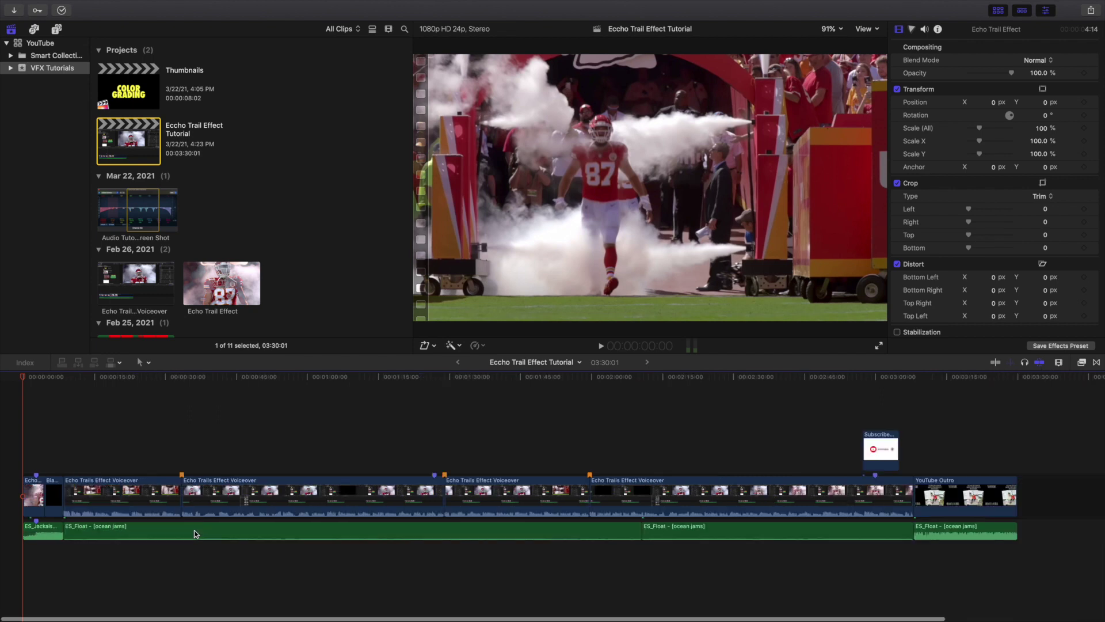
Check the volume levels of the intro music, the outro music and the background music under the voiceover.
{"action": "left_click", "coordinate": [40, 532]}
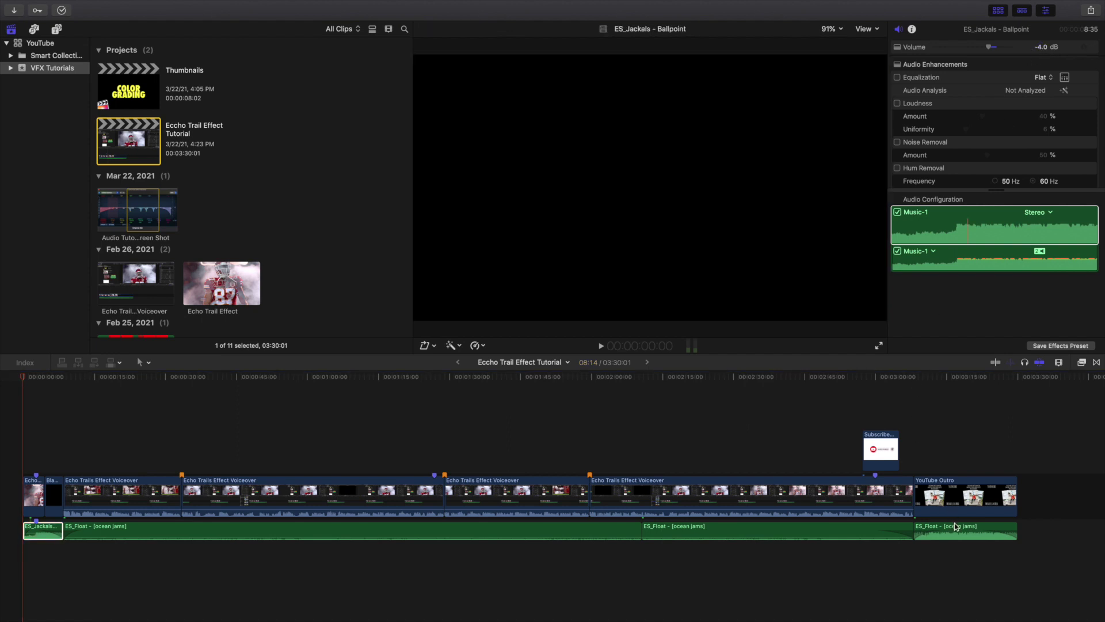
{"action": "left_click", "coordinate": [958, 530]}
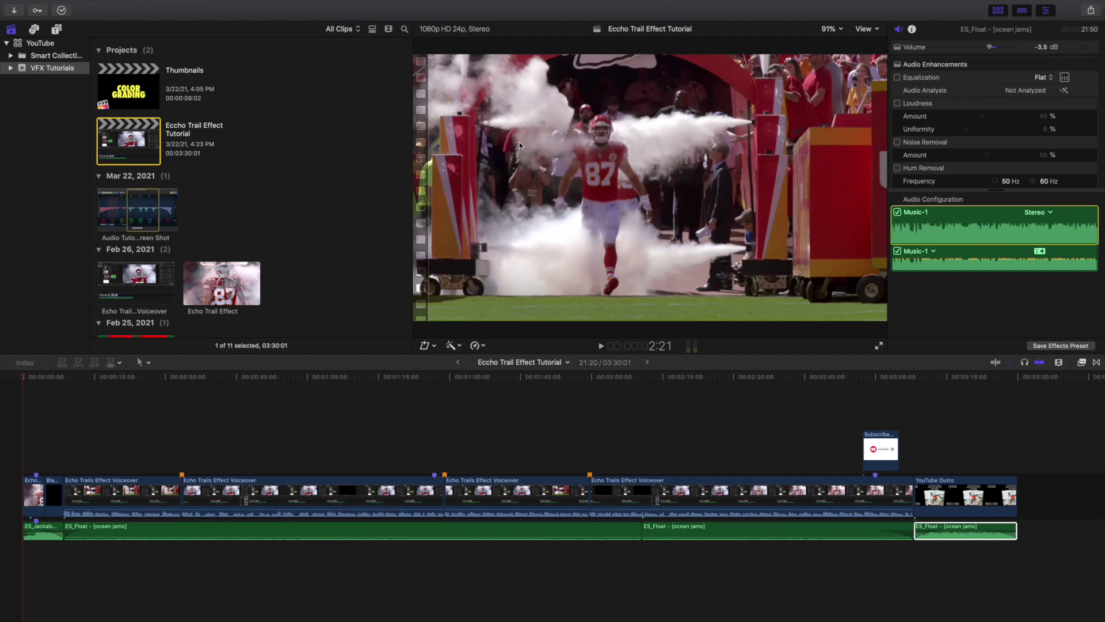
{"action": "left_click", "coordinate": [288, 453]}
{"action": "left_click", "coordinate": [291, 527]}
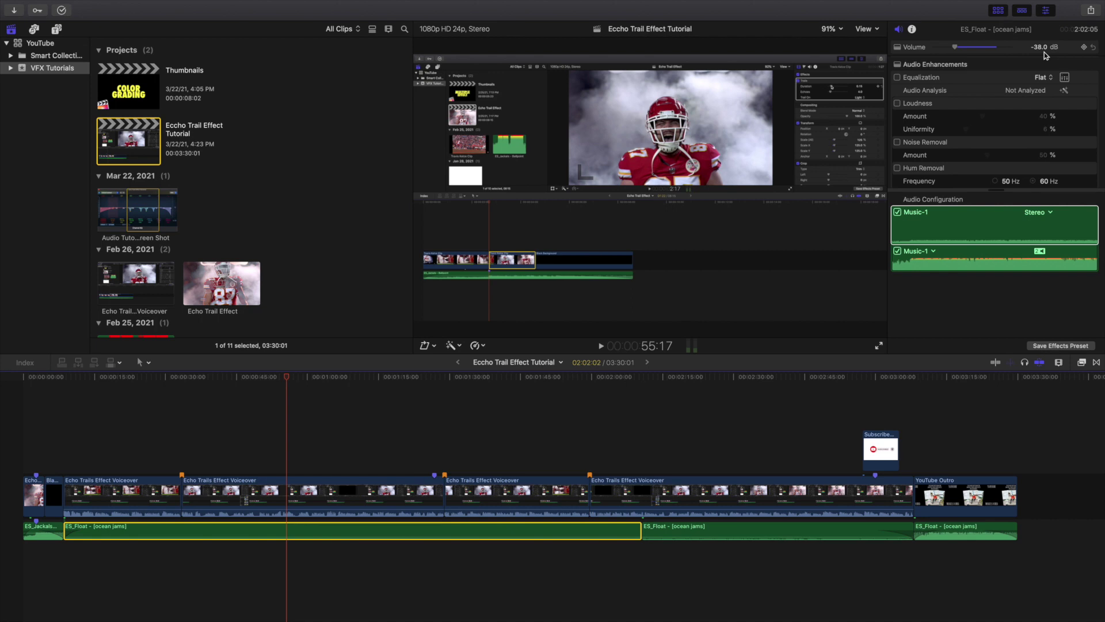
Add a marker on the first voiceover clip at 28:10 and show its marker type options.
{"action": "left_click", "coordinate": [172, 441]}
{"action": "key", "text": "super+equal"}
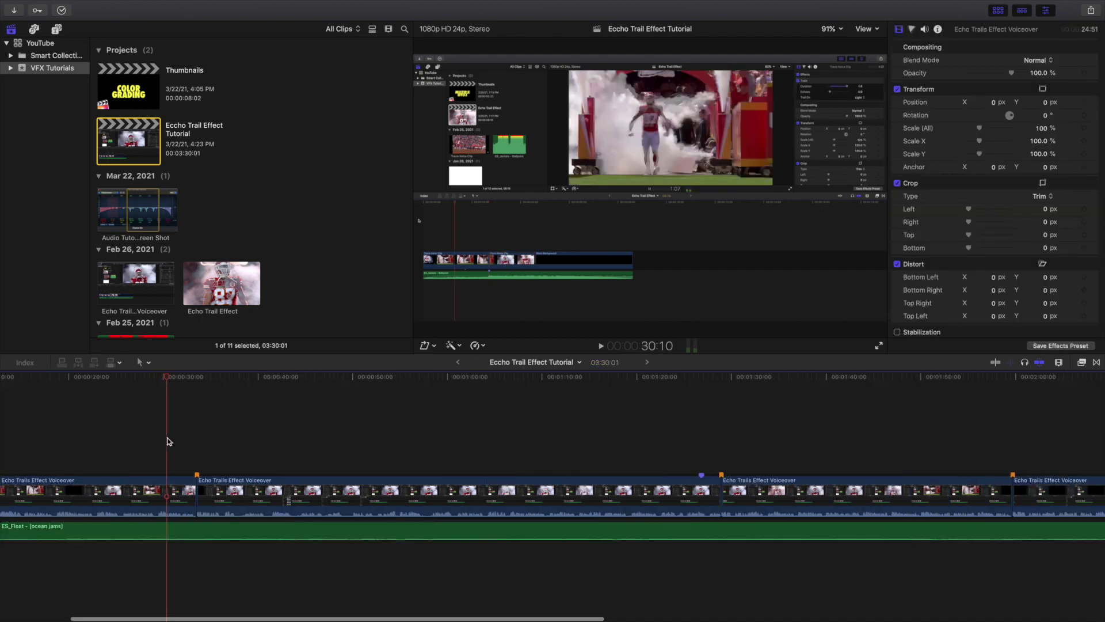
{"action": "left_click", "coordinate": [196, 444]}
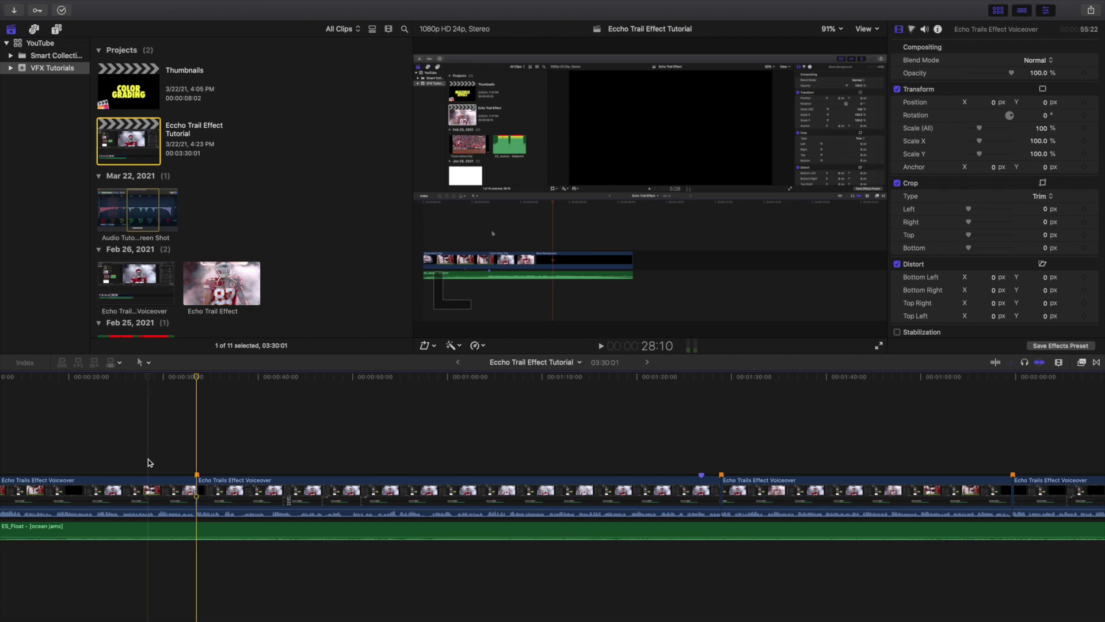
{"action": "left_click", "coordinate": [148, 458]}
{"action": "right_click", "coordinate": [147, 475]}
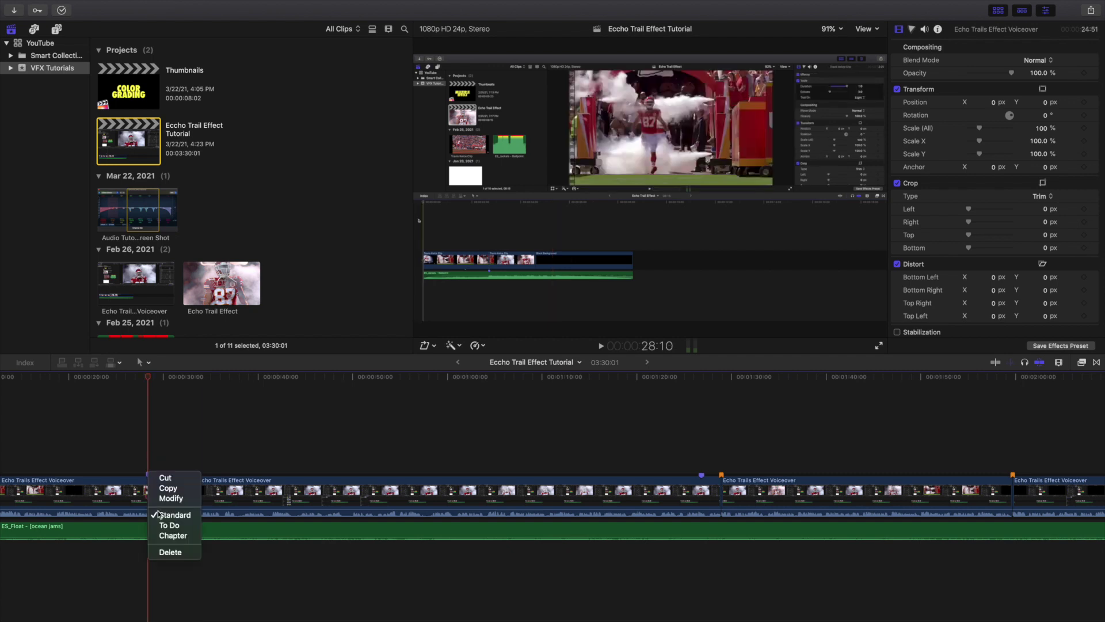
{"action": "left_click", "coordinate": [133, 473]}
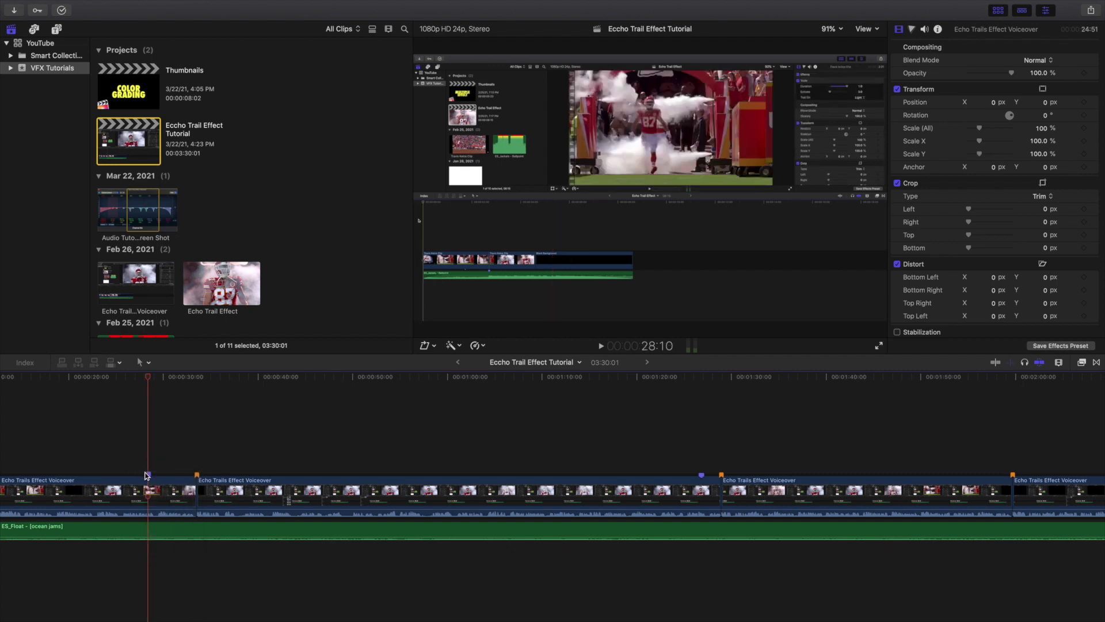
Delete the new marker on the first voiceover clip and return the playhead to the start of the second voiceover clip.
{"action": "right_click", "coordinate": [149, 475]}
{"action": "left_click", "coordinate": [171, 551]}
{"action": "left_click", "coordinate": [198, 457]}
{"action": "key", "text": "shift+z"}
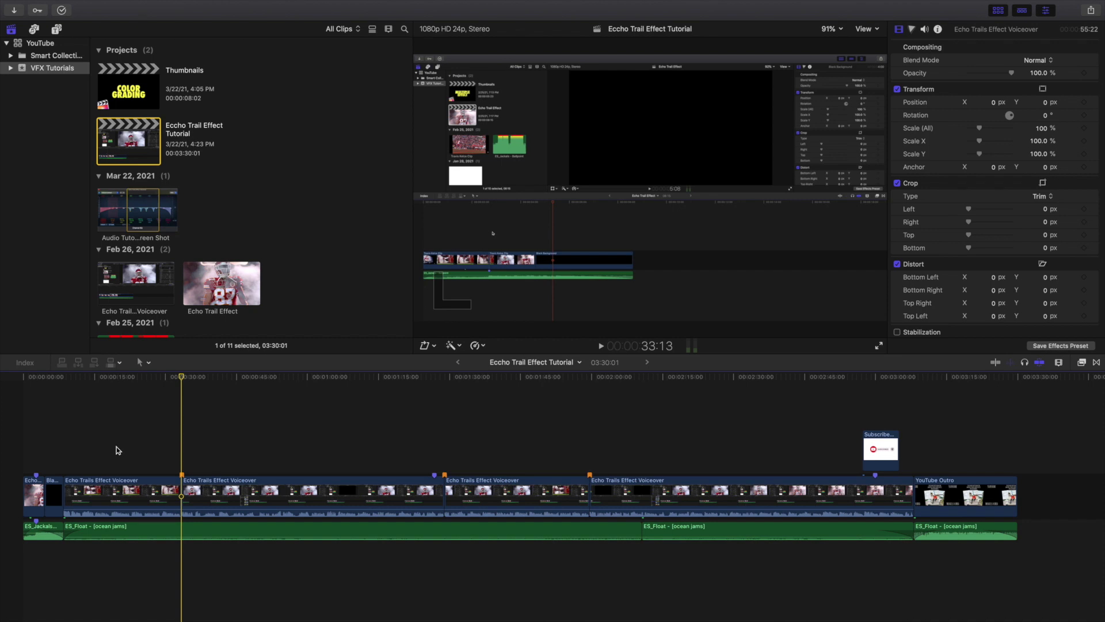
Select the first voiceover clip and look through all available audio effects.
{"action": "left_click", "coordinate": [116, 490]}
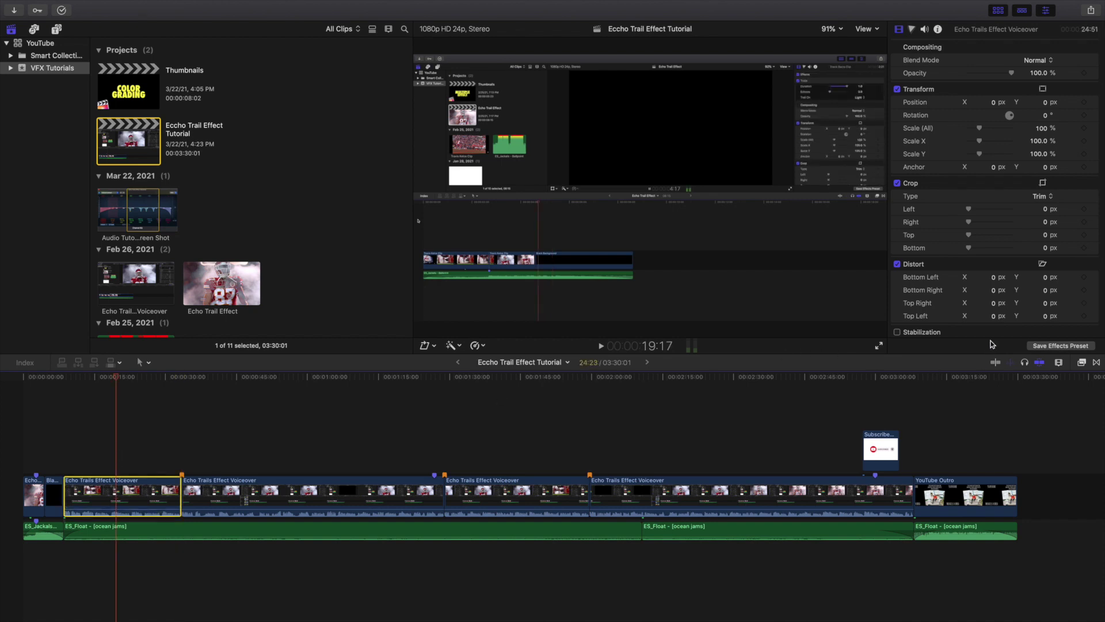
{"action": "left_click", "coordinate": [1082, 363]}
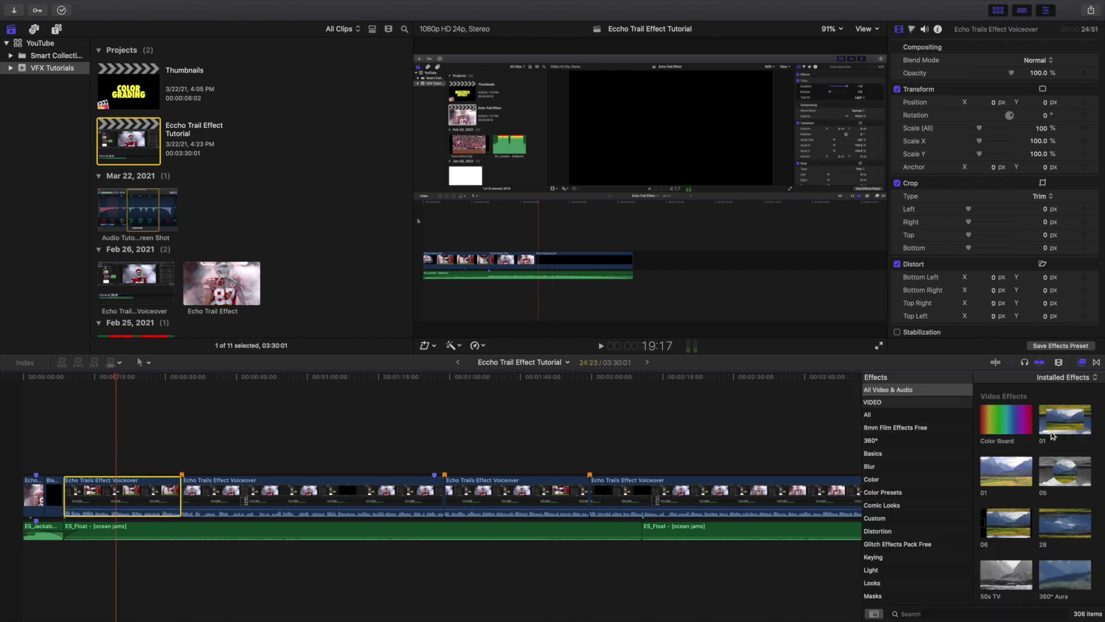
{"action": "scroll", "coordinate": [921, 469], "scroll_direction": "down", "scroll_amount": 10}
{"action": "left_click", "coordinate": [896, 484]}
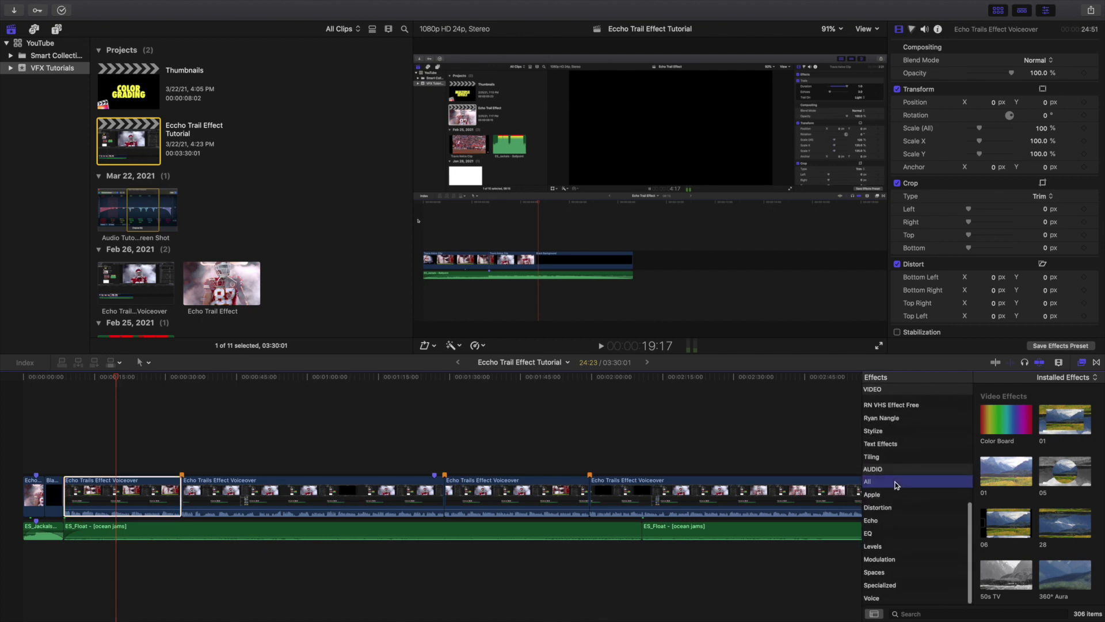
{"action": "left_click", "coordinate": [1080, 363]}
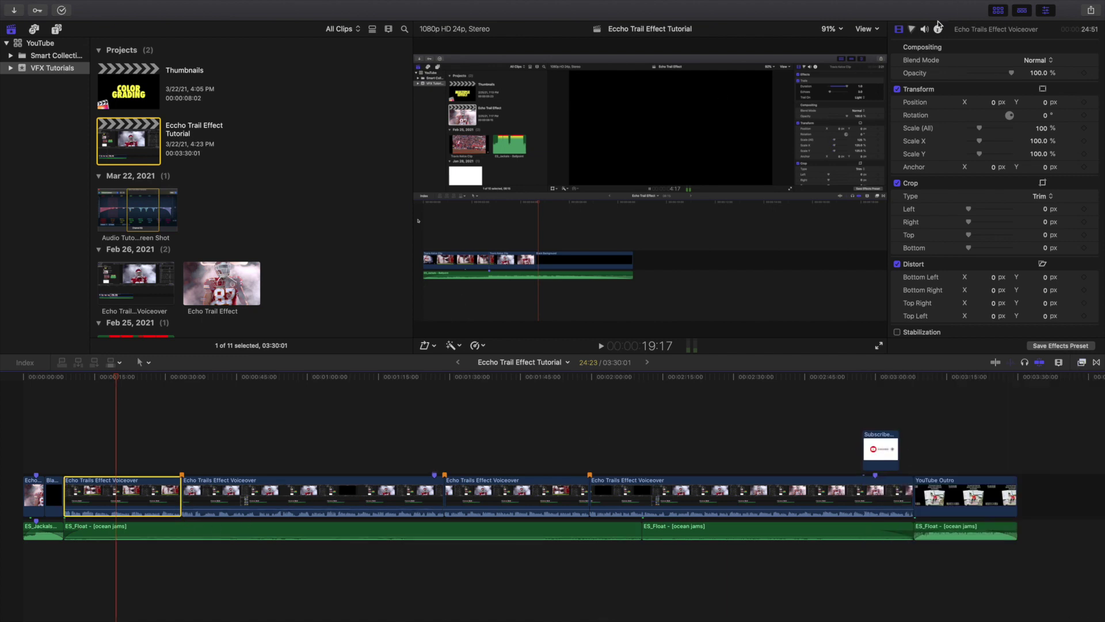
Examine the band settings of the first Channel EQ effect on the first voiceover clip.
{"action": "left_click", "coordinate": [925, 29]}
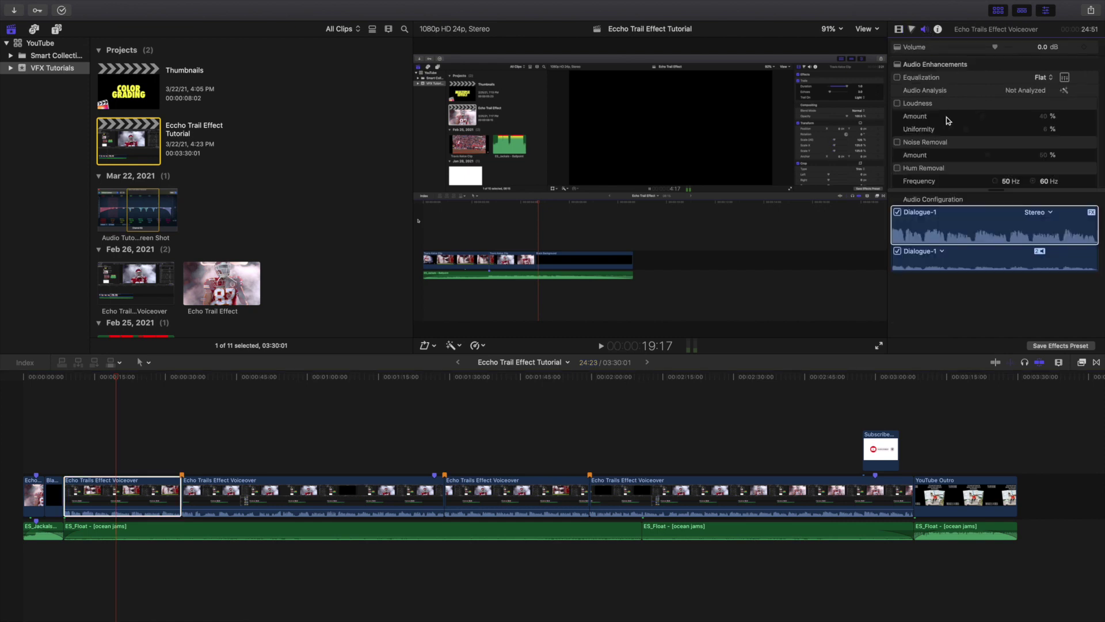
{"action": "scroll", "coordinate": [947, 121], "scroll_direction": "down", "scroll_amount": 10}
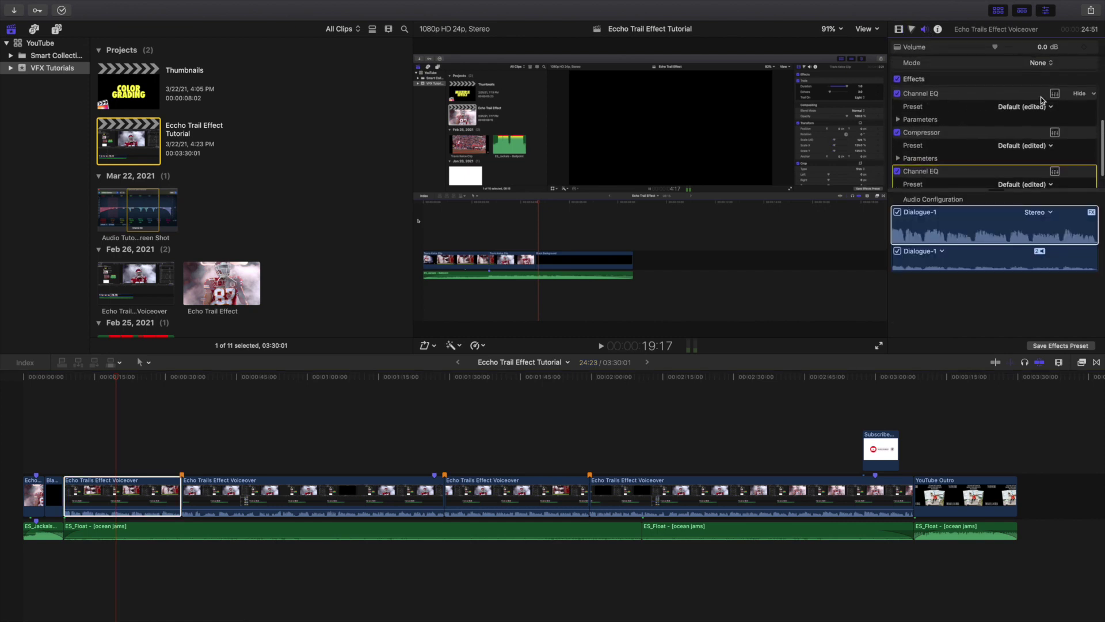
{"action": "left_click", "coordinate": [1055, 93]}
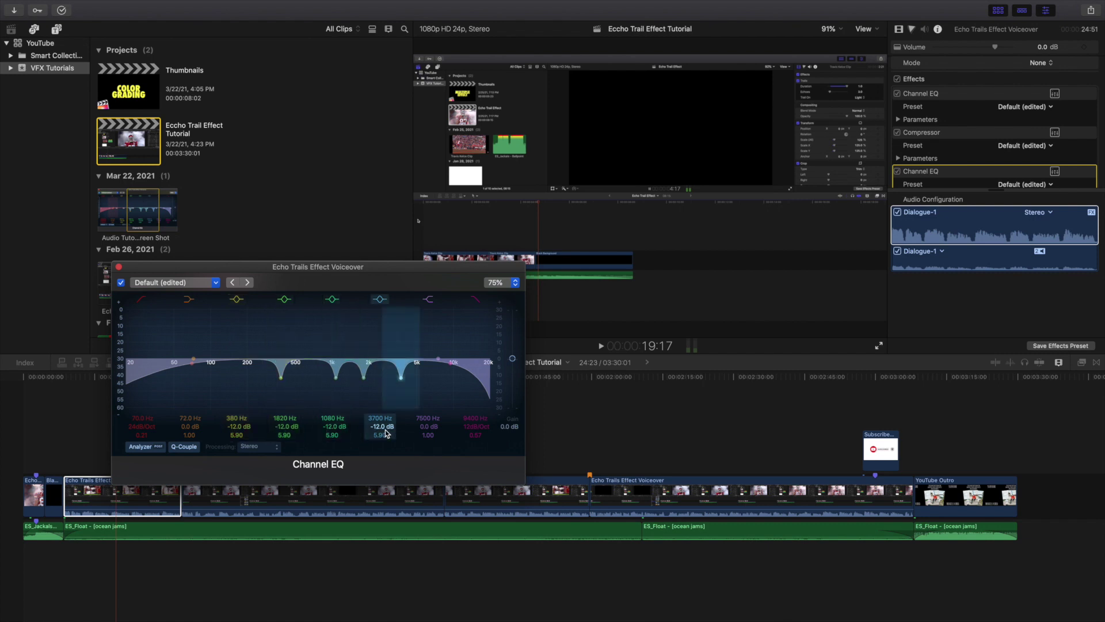
{"action": "left_click", "coordinate": [119, 267]}
Examine the voiceover clip's Compressor settings, including ratio, threshold, make up, release, attack and knee.
{"action": "scroll", "coordinate": [920, 149], "scroll_direction": "down", "scroll_amount": 2}
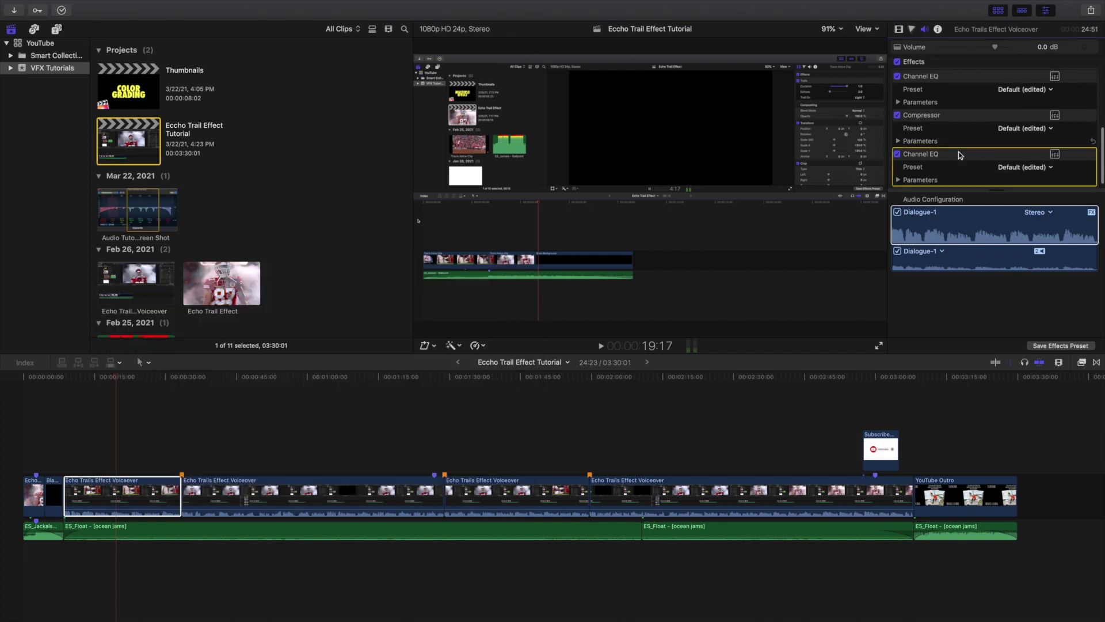
{"action": "left_click", "coordinate": [1054, 108]}
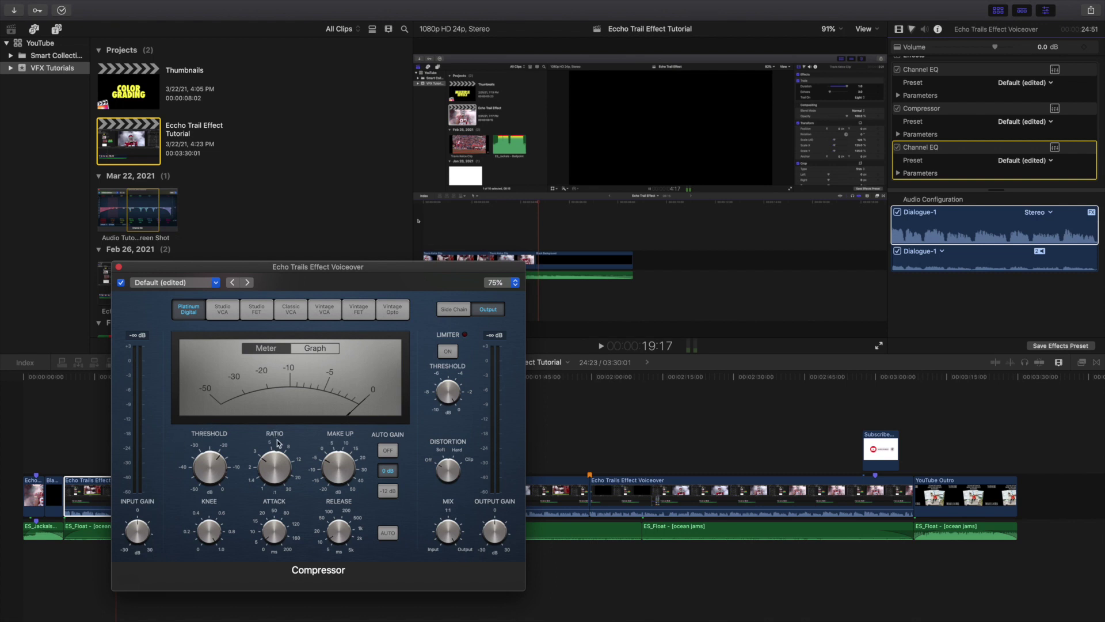
{"action": "mouse_move", "coordinate": [281, 428]}
{"action": "mouse_move", "coordinate": [224, 431]}
{"action": "mouse_move", "coordinate": [343, 433]}
{"action": "mouse_move", "coordinate": [349, 502]}
{"action": "mouse_move", "coordinate": [280, 502]}
{"action": "mouse_move", "coordinate": [201, 502]}
{"action": "mouse_move", "coordinate": [266, 469]}
{"action": "left_click", "coordinate": [119, 268]}
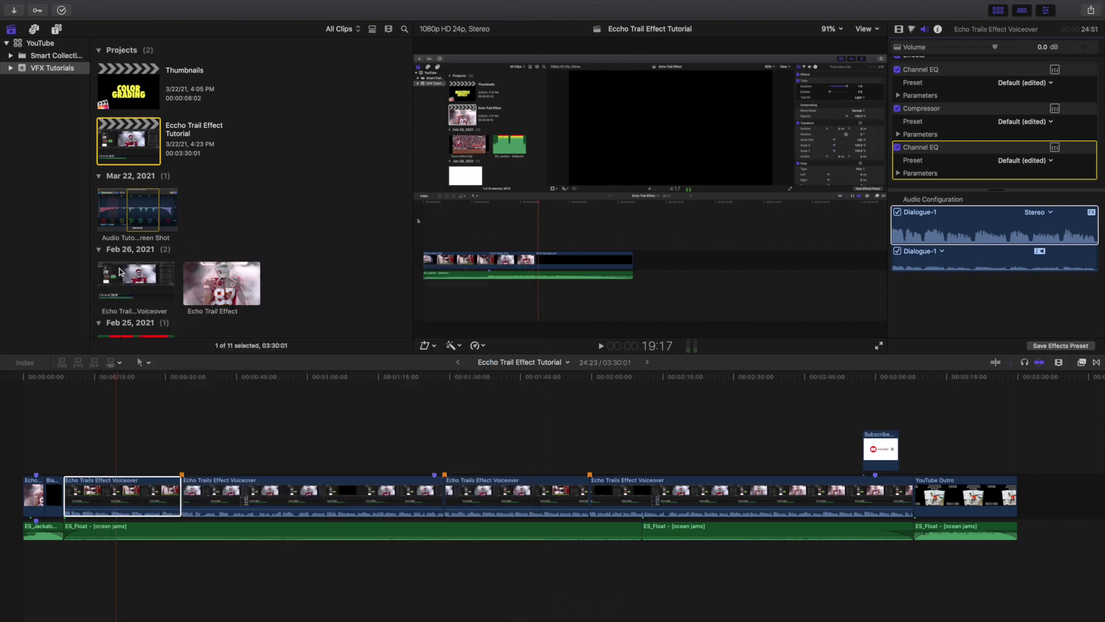
Examine the band settings of the second Channel EQ, below the Compressor, on the first voiceover clip.
{"action": "left_click", "coordinate": [116, 494]}
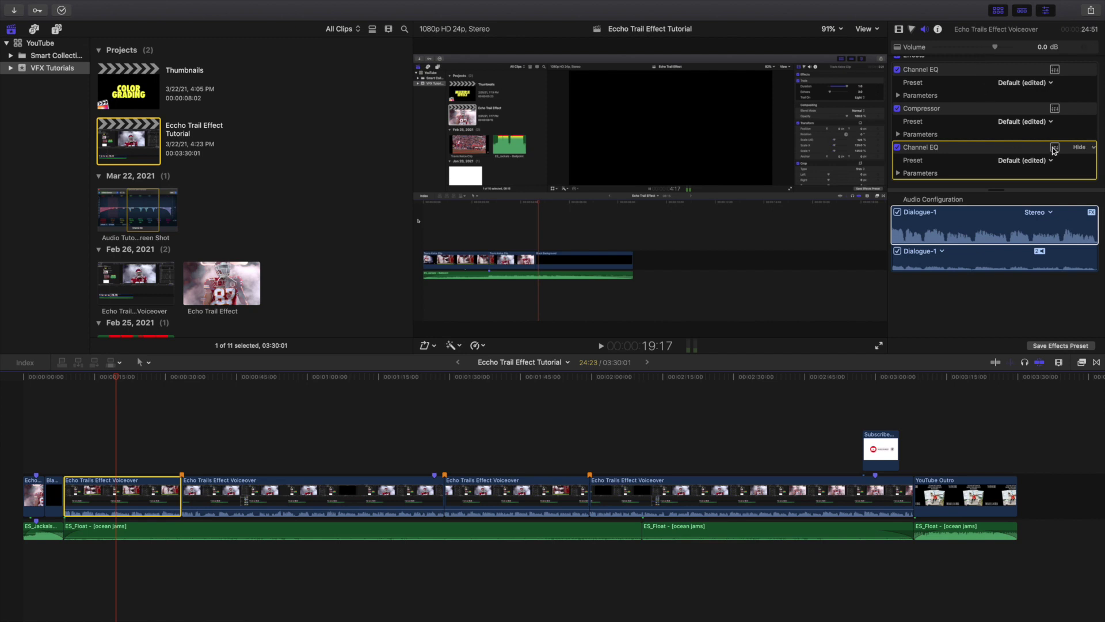
{"action": "left_click", "coordinate": [1055, 149]}
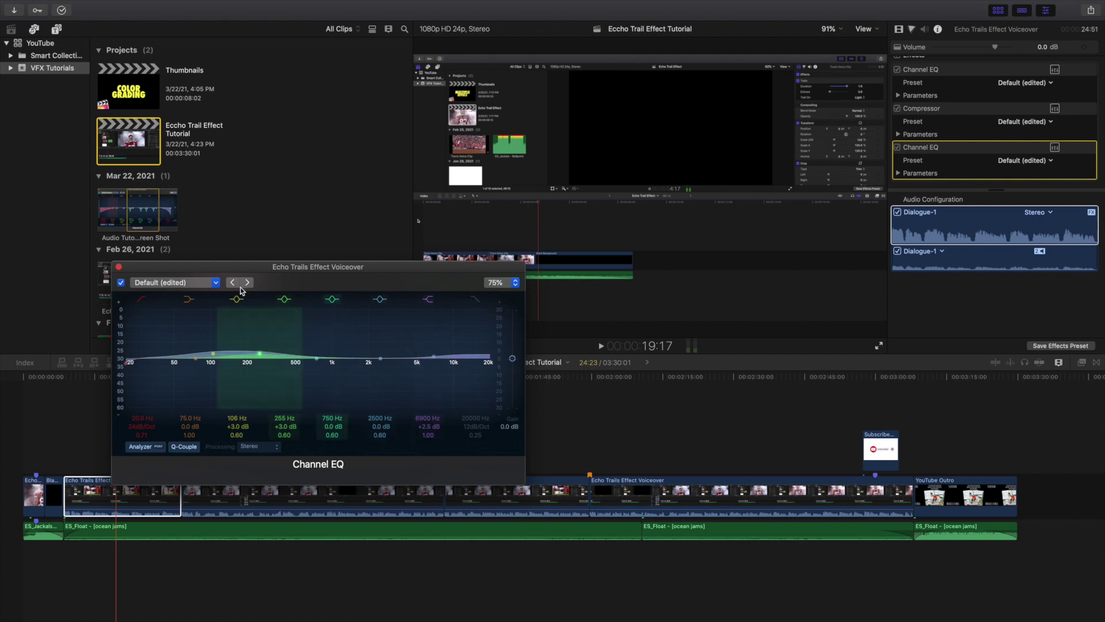
{"action": "left_click", "coordinate": [118, 266]}
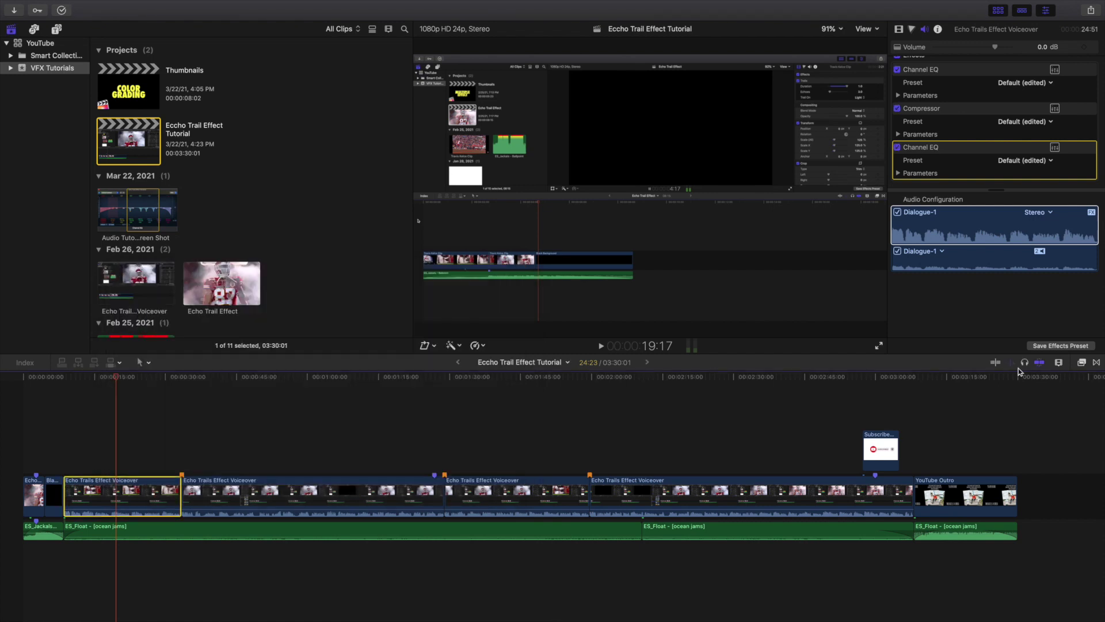
Search the audio effects for "noise" and apply Noise Gate to the first voiceover clip.
{"action": "left_click", "coordinate": [1082, 362]}
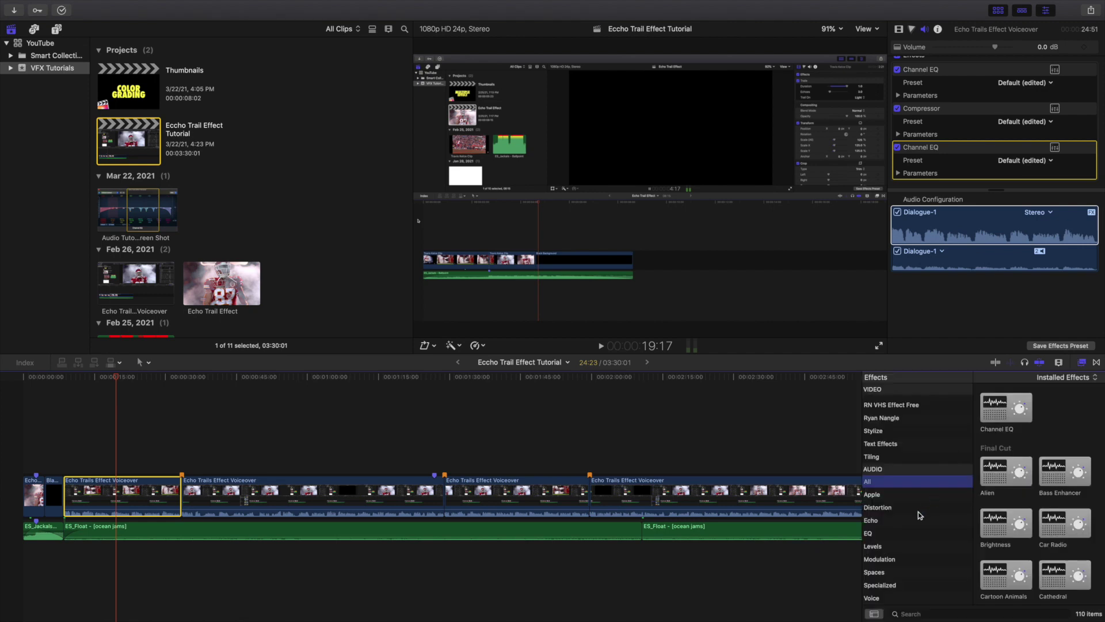
{"action": "left_click", "coordinate": [948, 614]}
{"action": "type", "text": "n"}
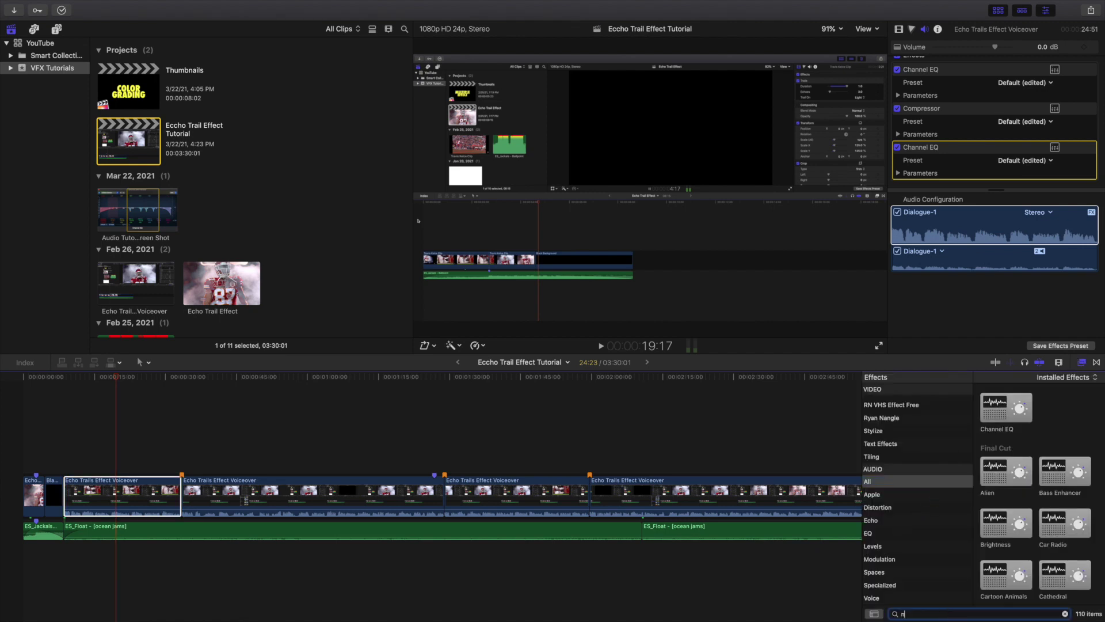
{"action": "type", "text": "oise"}
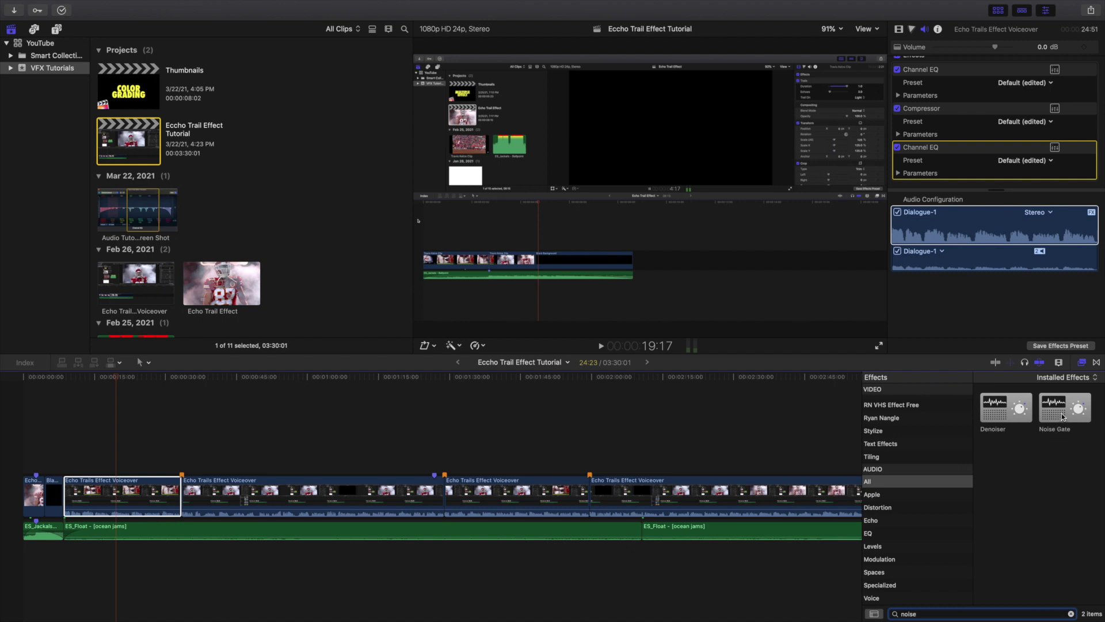
{"action": "left_click_drag", "start_coordinate": [1062, 408], "coordinate": [241, 491]}
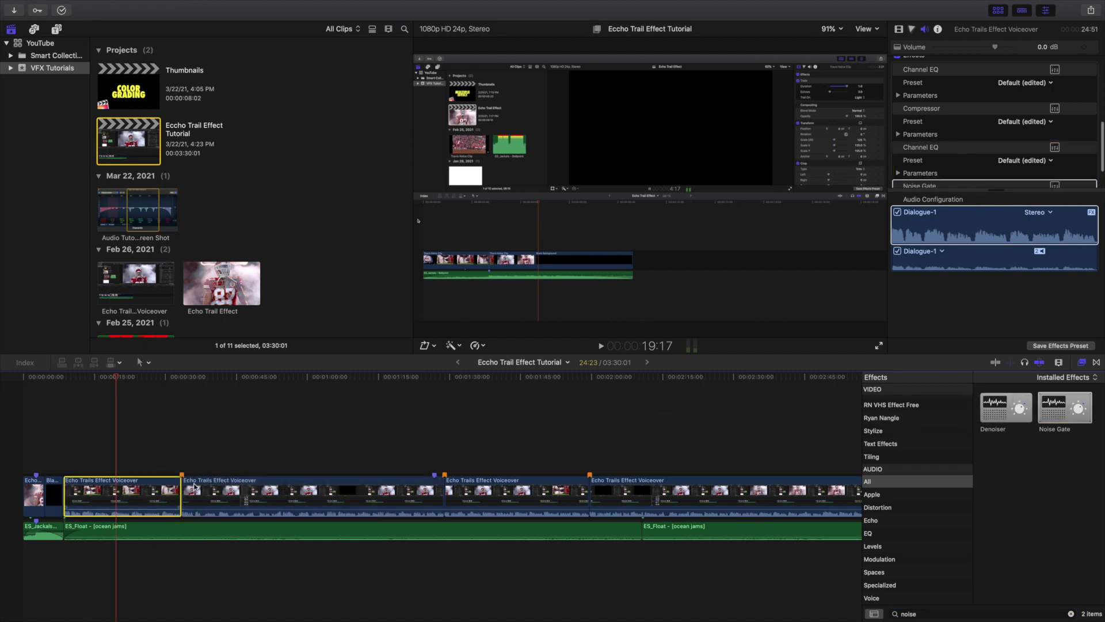
{"action": "left_click", "coordinate": [1082, 362]}
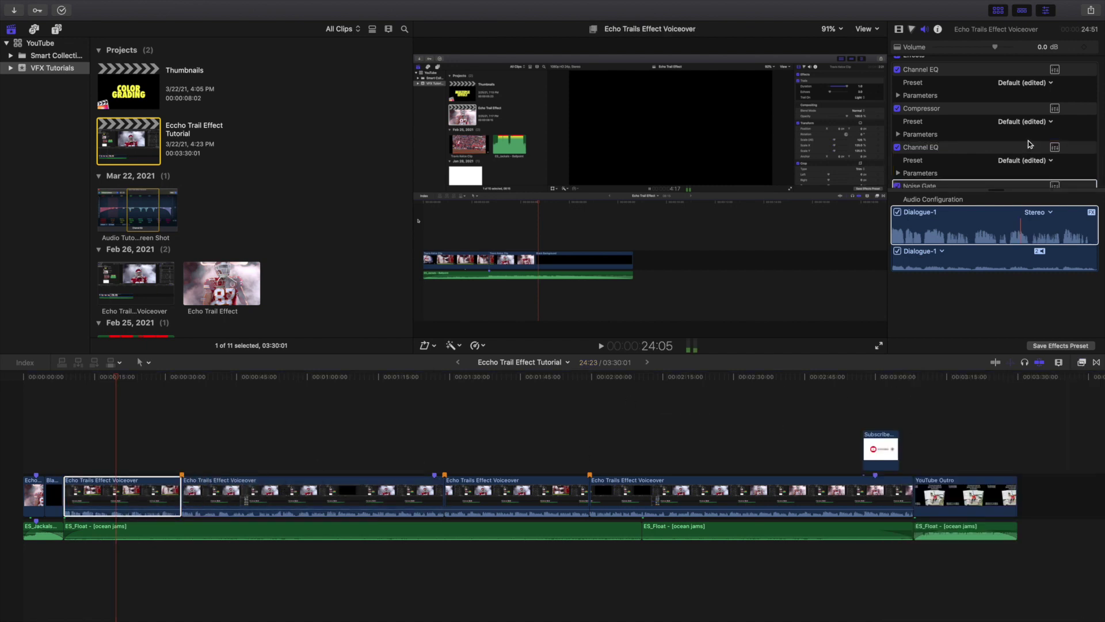
View the Noise Gate settings on the first voiceover clip and remove the effect.
{"action": "scroll", "coordinate": [1046, 148], "scroll_direction": "down", "scroll_amount": 2}
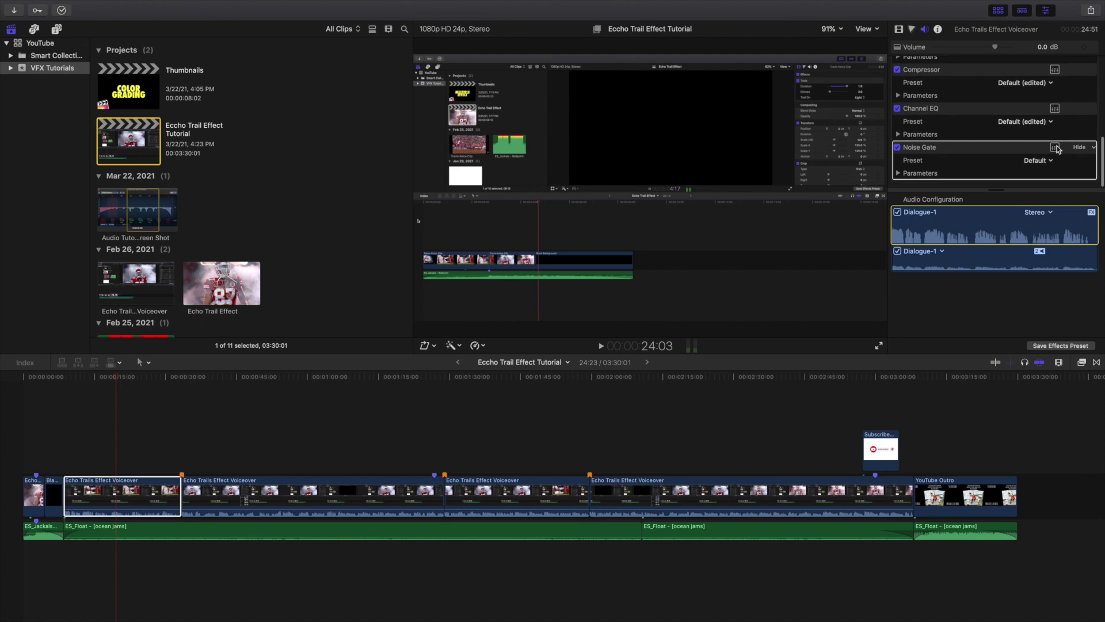
{"action": "left_click", "coordinate": [1055, 147]}
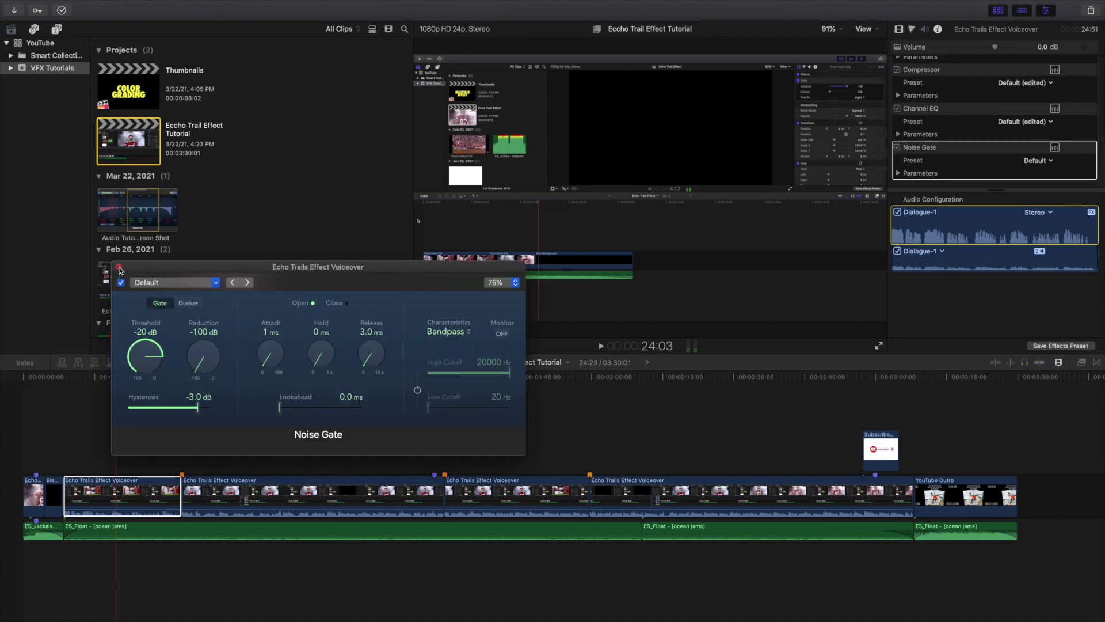
{"action": "left_click", "coordinate": [118, 266]}
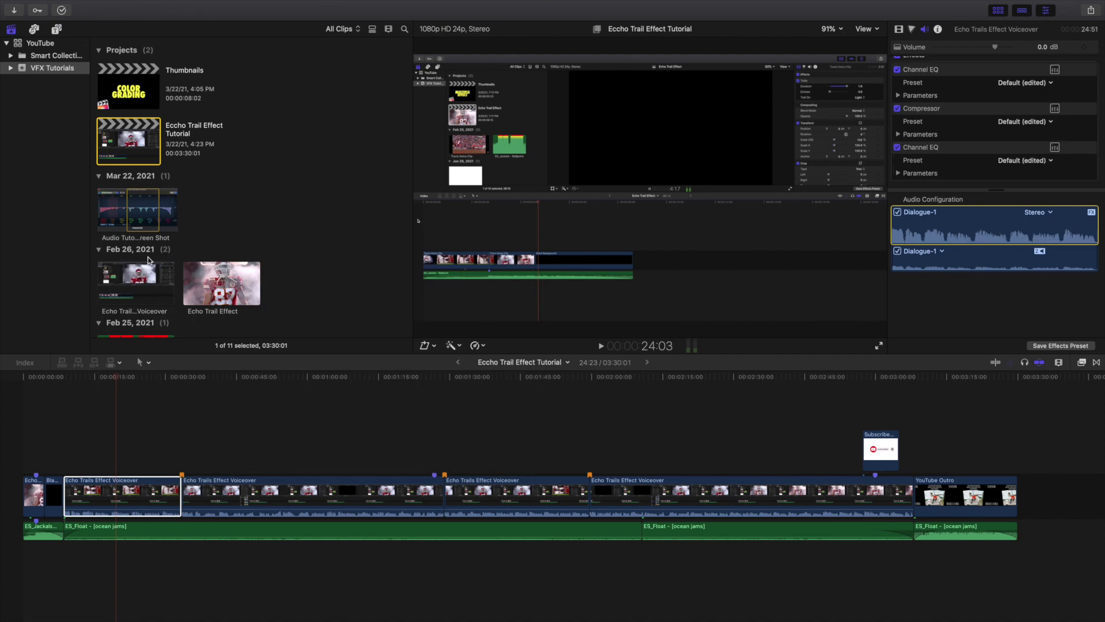
Review the first voiceover clip's audio enhancement settings, including Noise Removal, and show the audio meters.
{"action": "scroll", "coordinate": [999, 148], "scroll_direction": "up", "scroll_amount": 5}
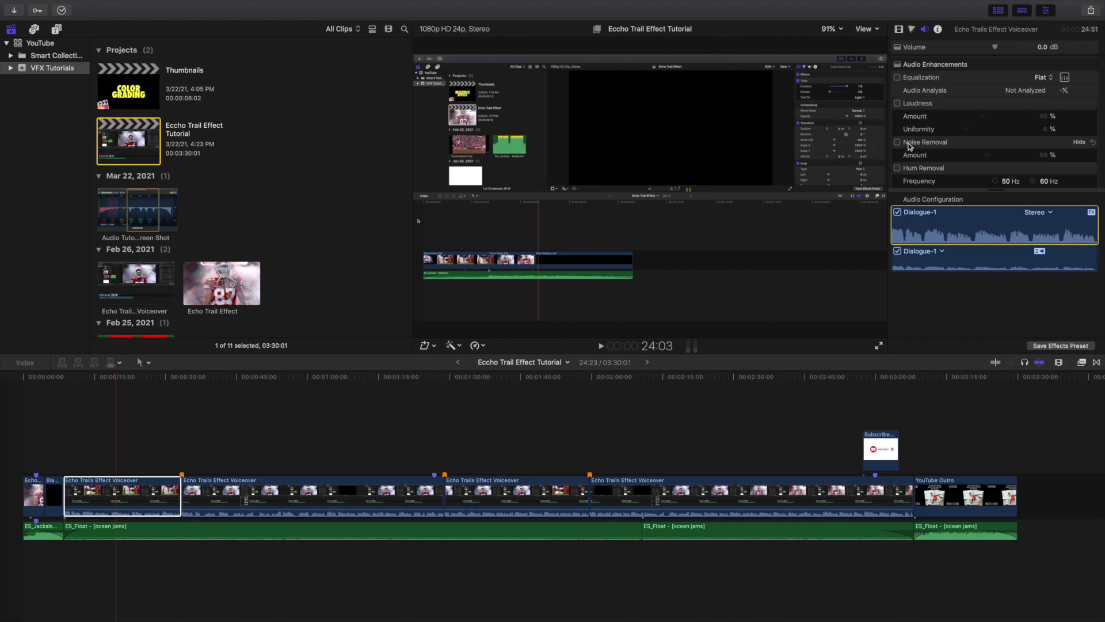
{"action": "left_click", "coordinate": [107, 506]}
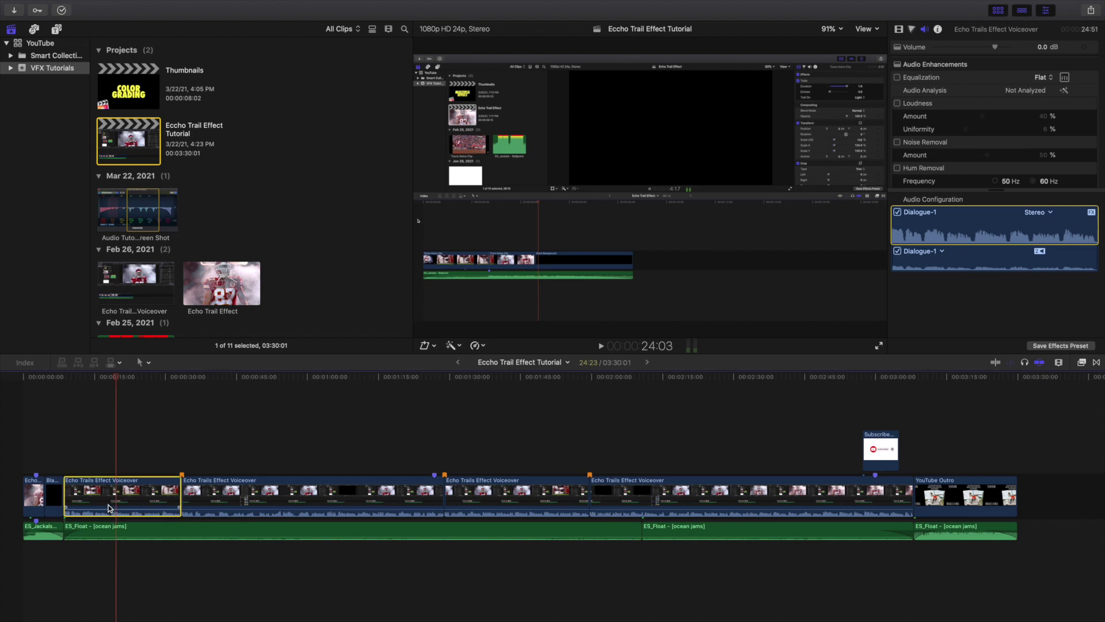
{"action": "left_click", "coordinate": [693, 346]}
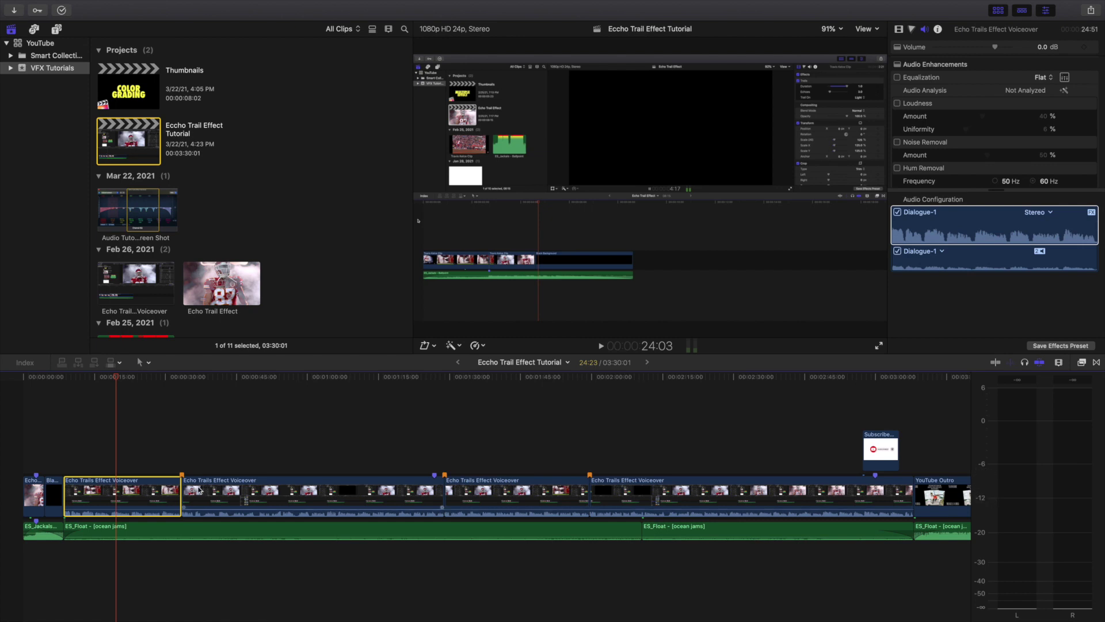
Play the first voiceover clip while watching the audio meters, stop playback and hide the meters.
{"action": "left_click", "coordinate": [88, 455]}
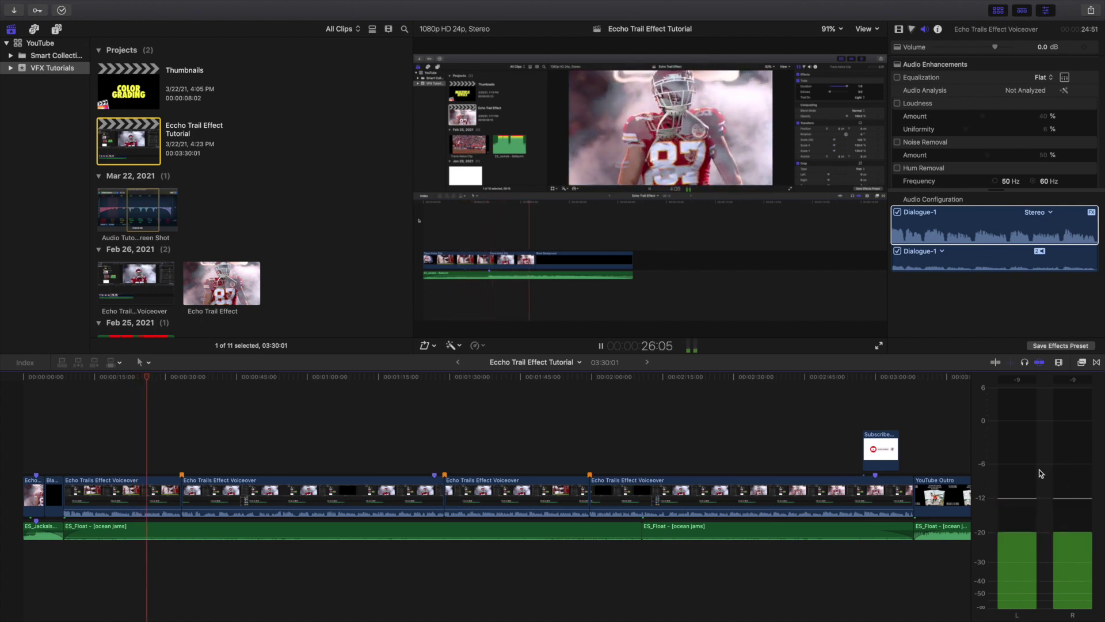
{"action": "key", "text": "space"}
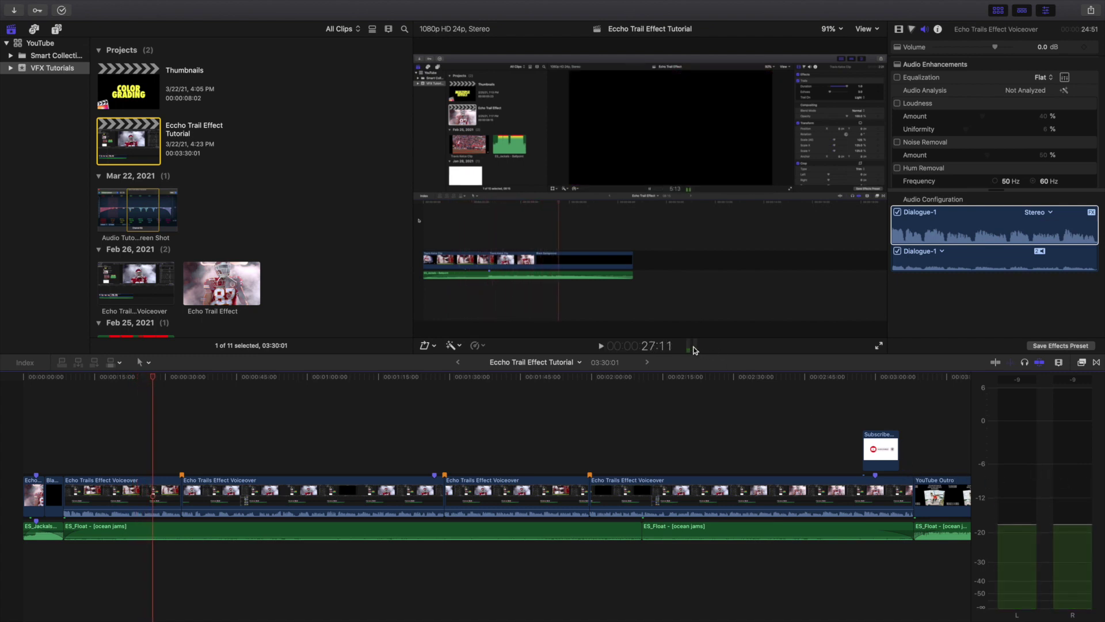
{"action": "left_click", "coordinate": [692, 347]}
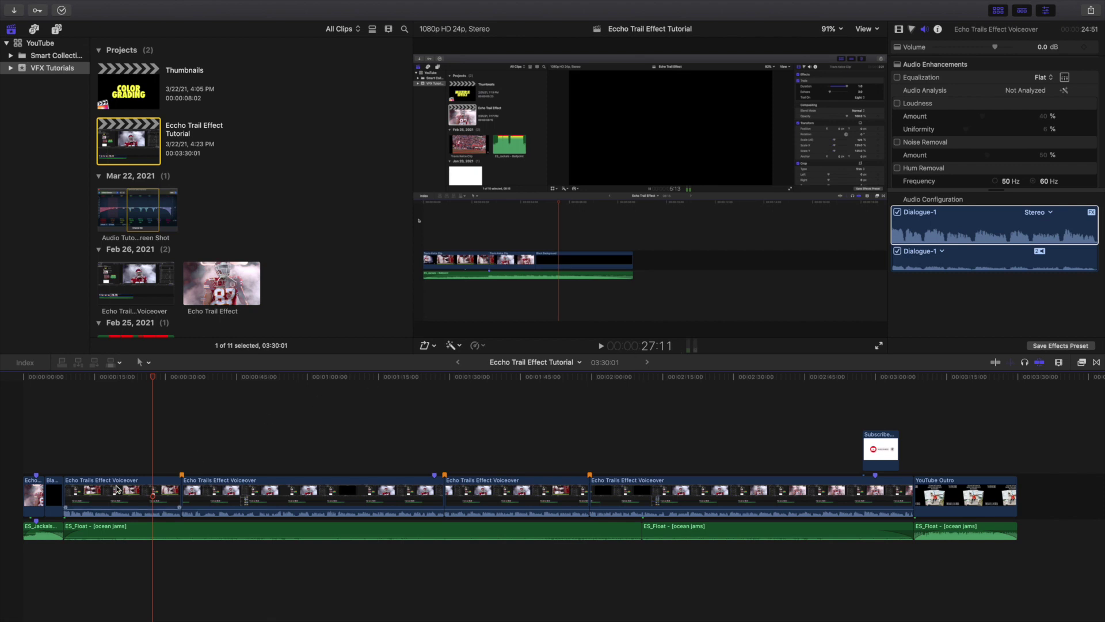
Detach the audio from the first voiceover clip and undo the detachment.
{"action": "left_click", "coordinate": [121, 490]}
{"action": "right_click", "coordinate": [130, 488]}
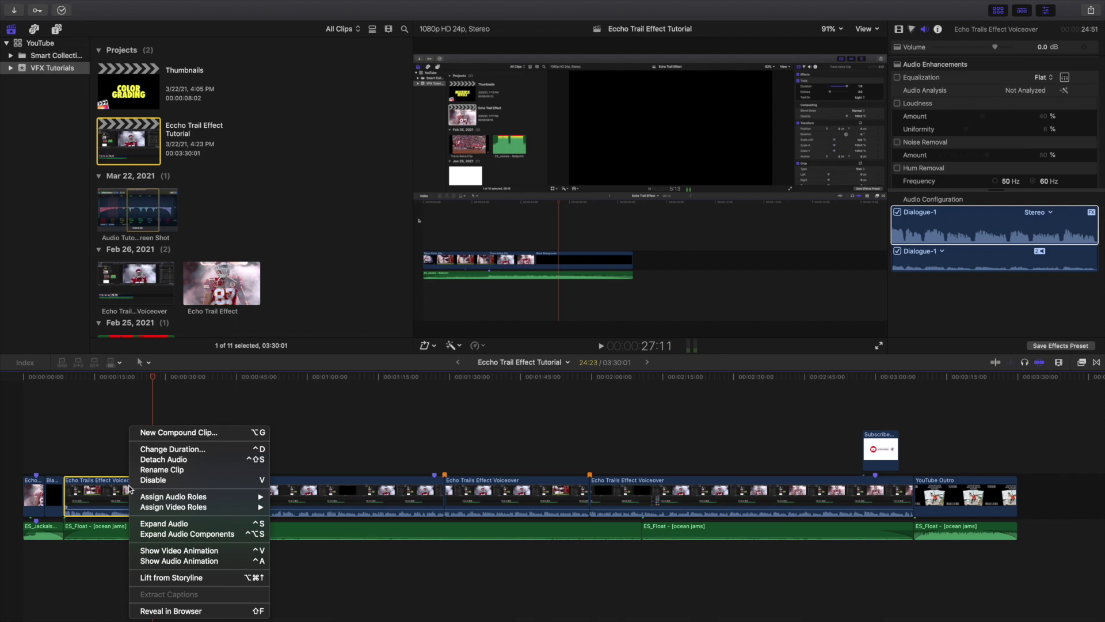
{"action": "left_click", "coordinate": [148, 460]}
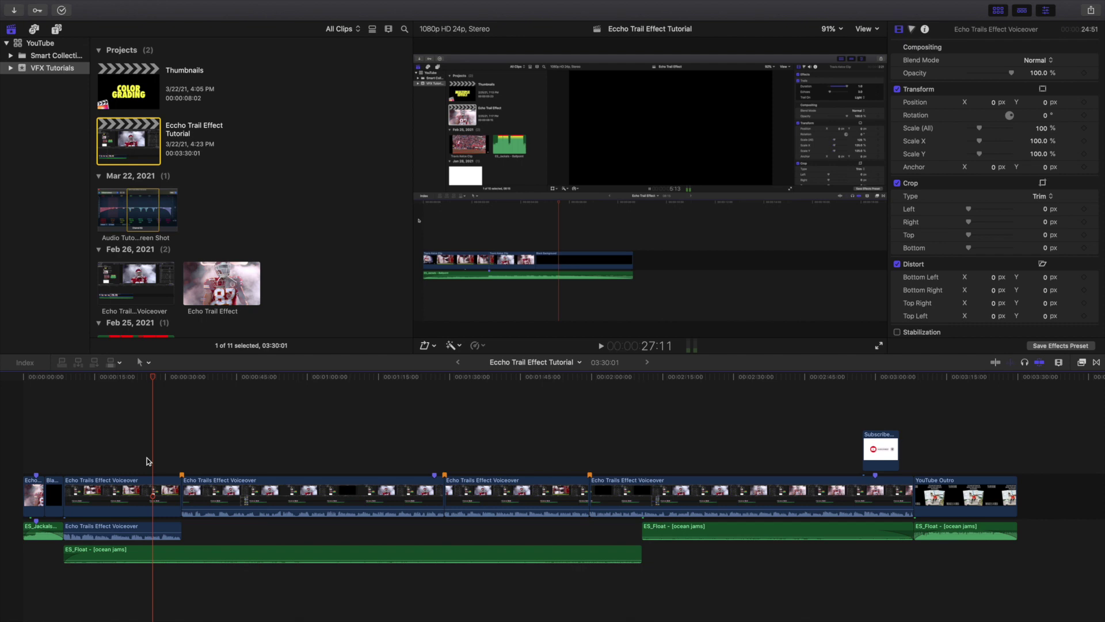
{"action": "key", "text": "super+z"}
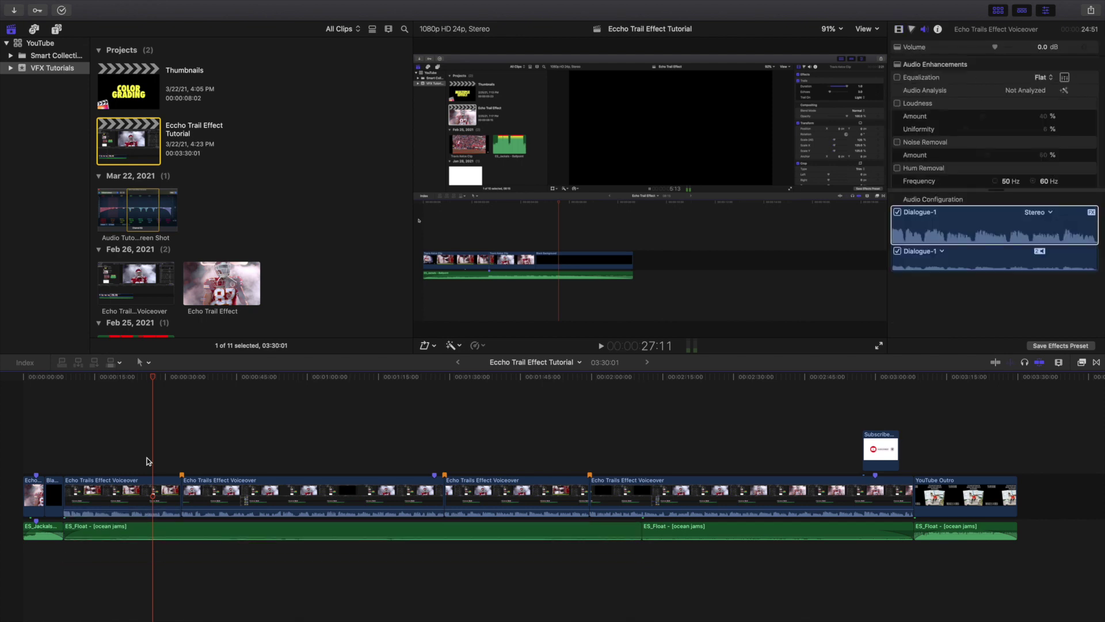
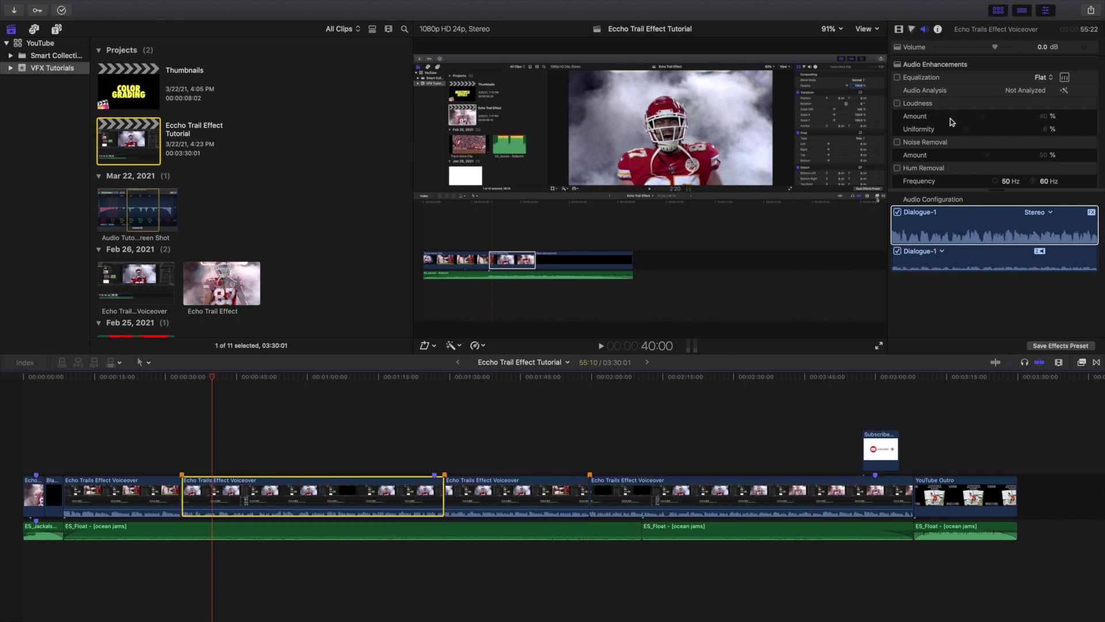
Review the list of audio effects applied to the second voiceover clip.
{"action": "left_click", "coordinate": [1006, 226]}
{"action": "scroll", "coordinate": [950, 115], "scroll_direction": "down", "scroll_amount": 5}
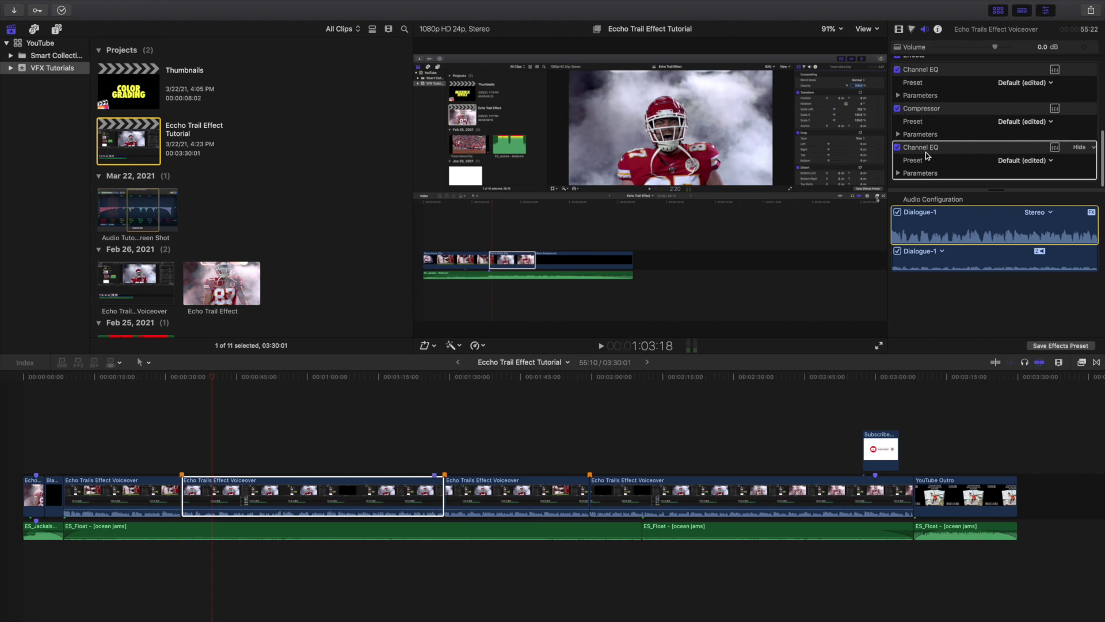
{"action": "scroll", "coordinate": [979, 161], "scroll_direction": "up", "scroll_amount": 5}
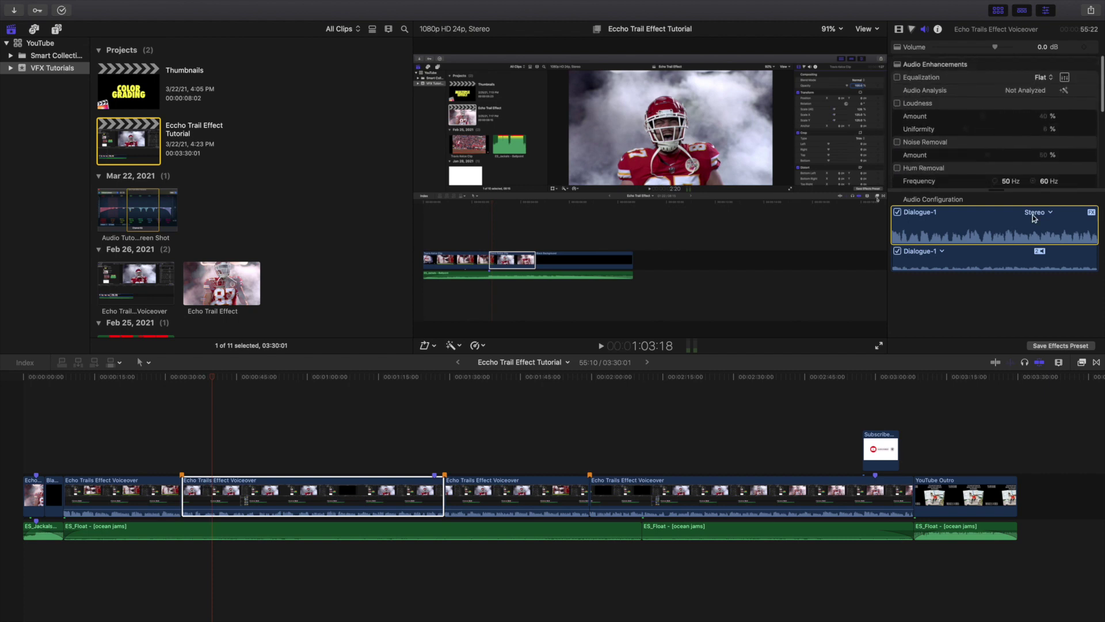
View the category options for saving the second voiceover clip's audio effects as a preset, keep Apple selected, and cancel without saving.
{"action": "left_click", "coordinate": [1060, 345]}
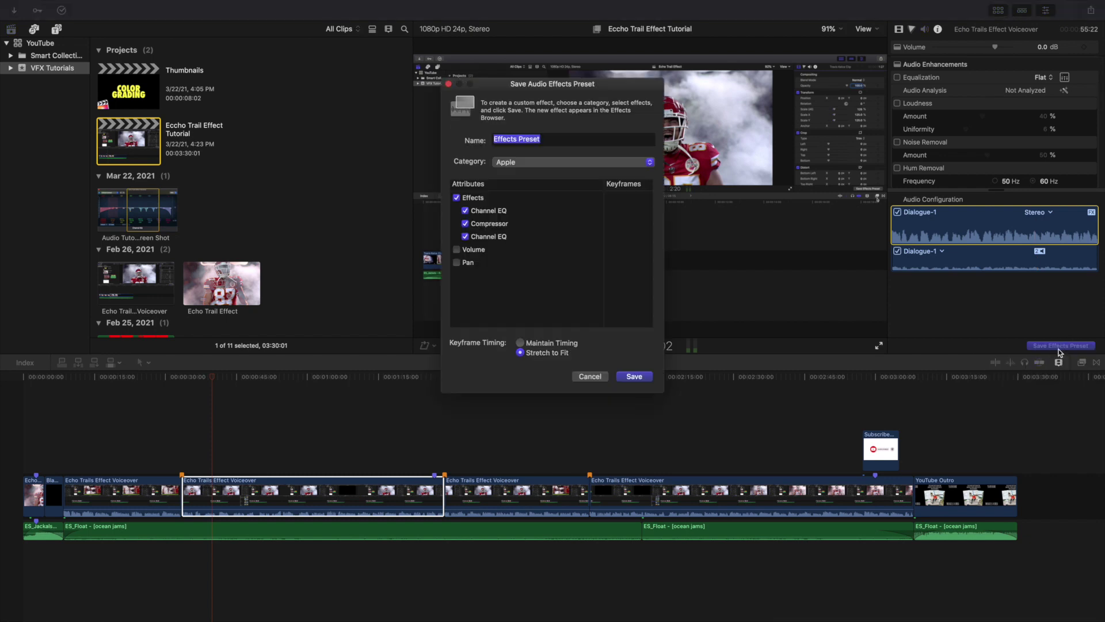
{"action": "left_click", "coordinate": [538, 161]}
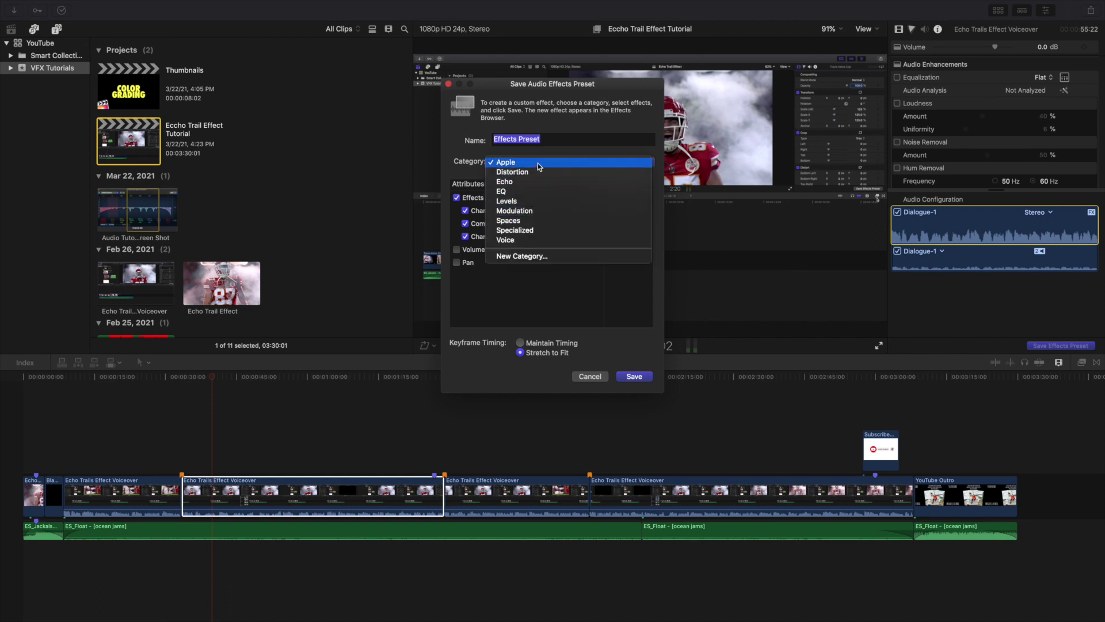
{"action": "left_click", "coordinate": [537, 163]}
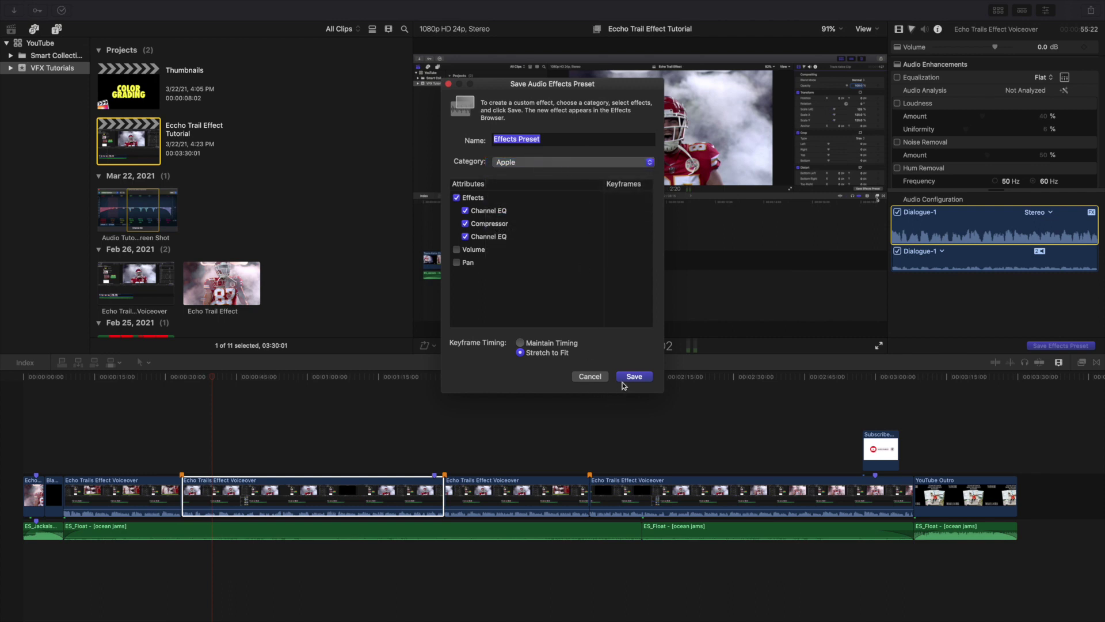
{"action": "left_click", "coordinate": [590, 377]}
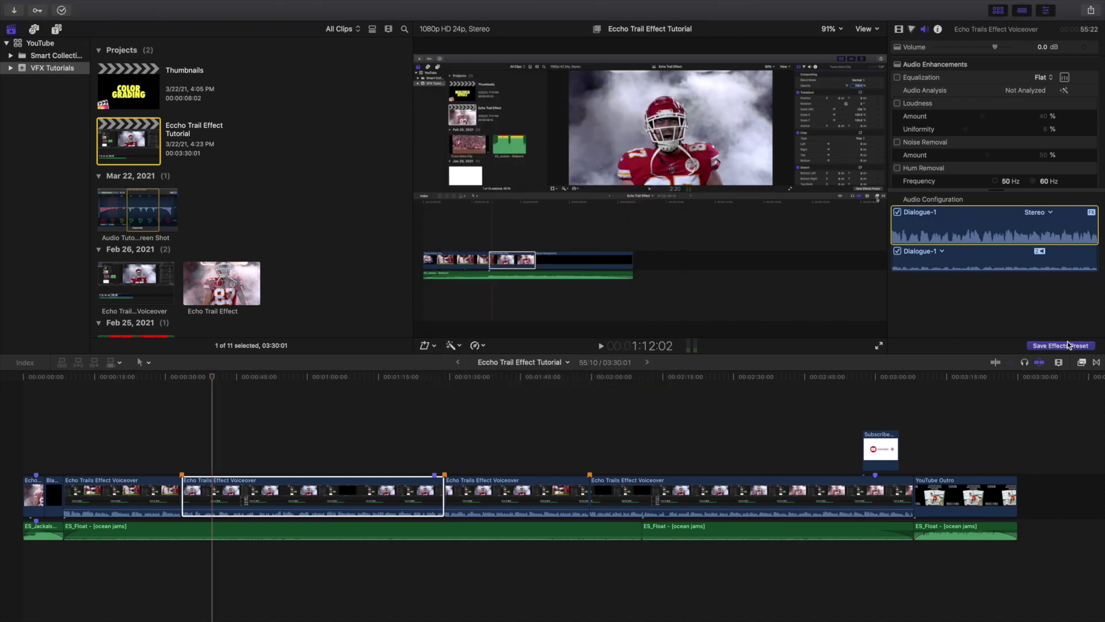
{"action": "left_click", "coordinate": [1069, 345]}
{"action": "left_click", "coordinate": [590, 378]}
Browse the Apple audio effects category with the search filter cleared to view the Voiceover preset.
{"action": "left_click", "coordinate": [1082, 362]}
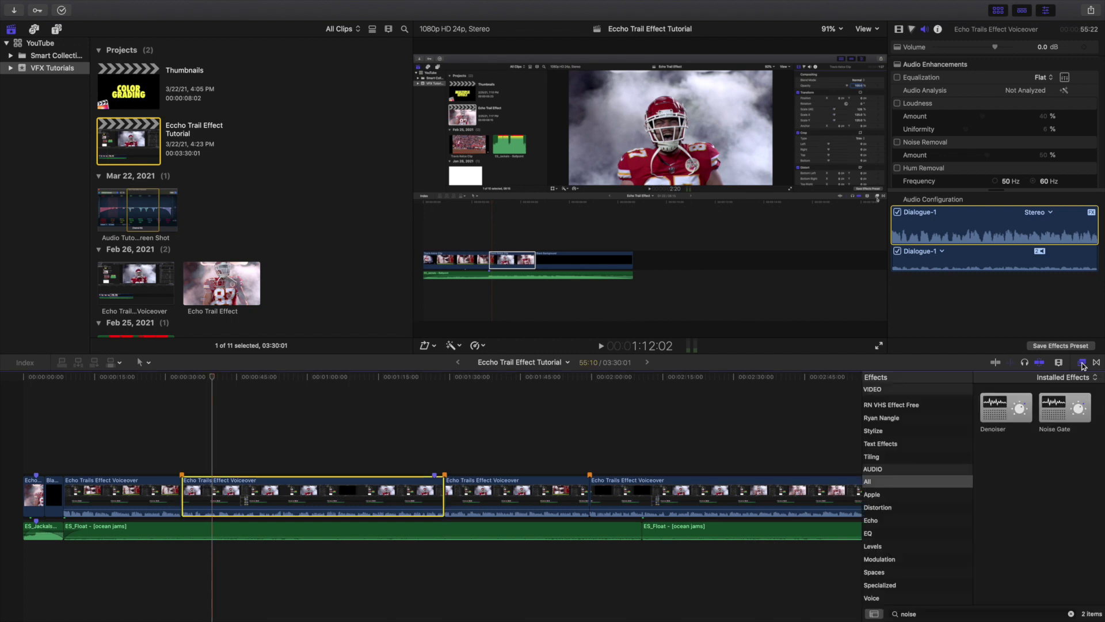
{"action": "left_click", "coordinate": [877, 497]}
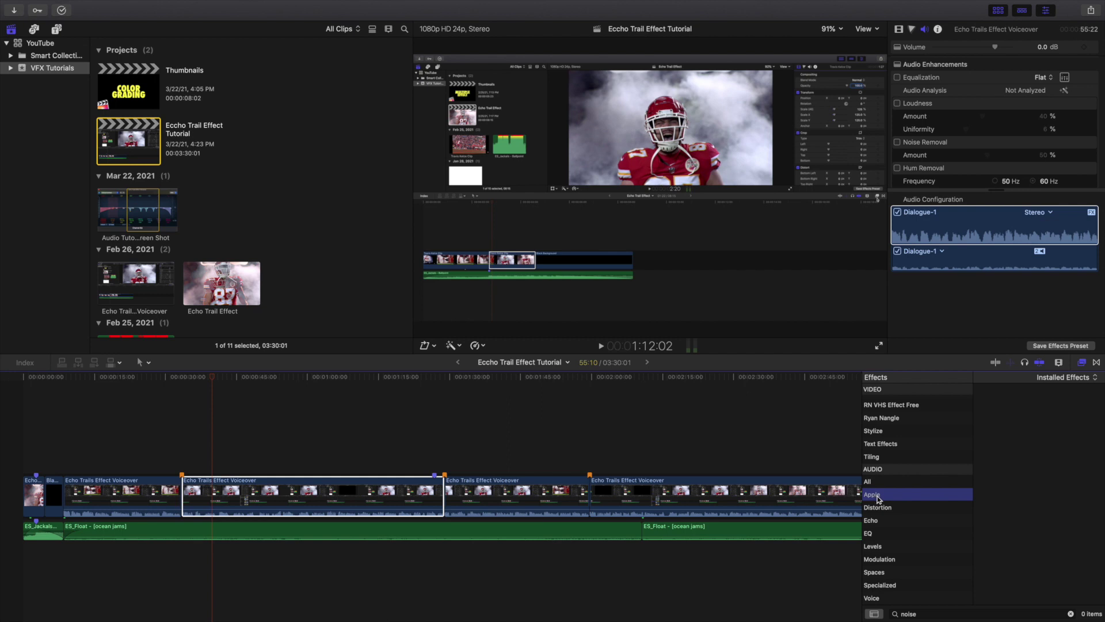
{"action": "left_click", "coordinate": [1071, 614]}
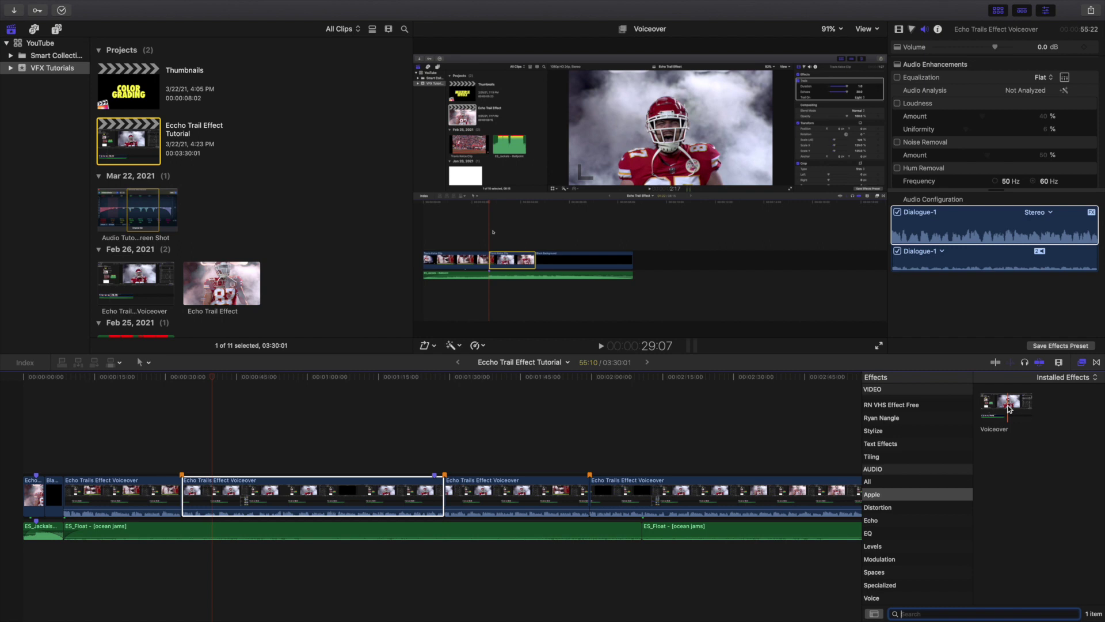
Review which effects a preset from the second voiceover clip would include, cancel saving, and hide the effects browser.
{"action": "left_click", "coordinate": [1044, 345]}
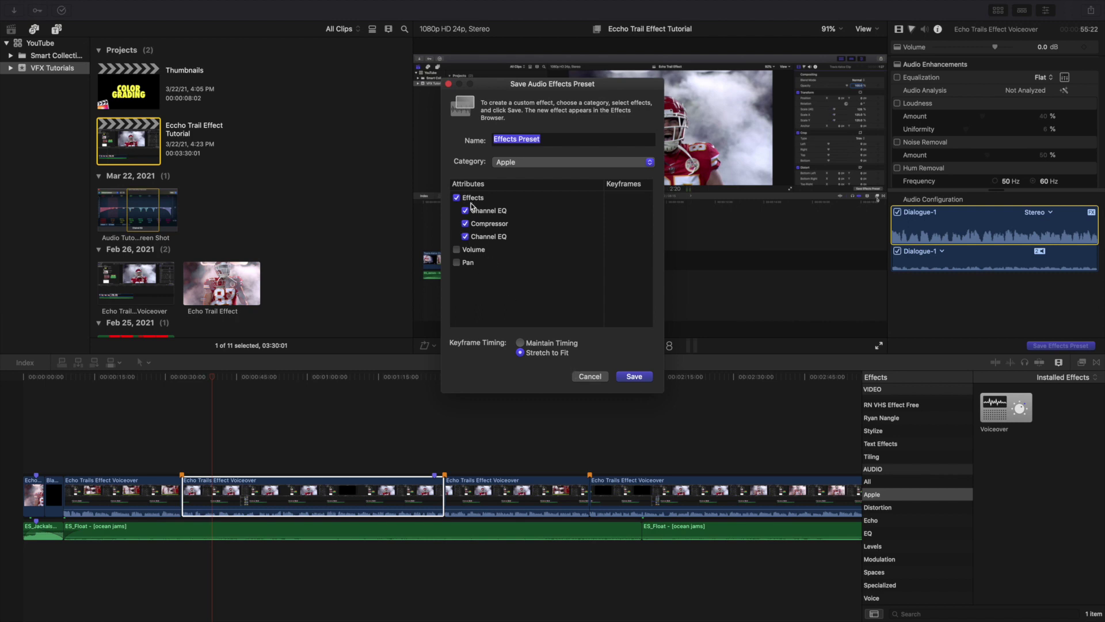
{"action": "left_click", "coordinate": [590, 377]}
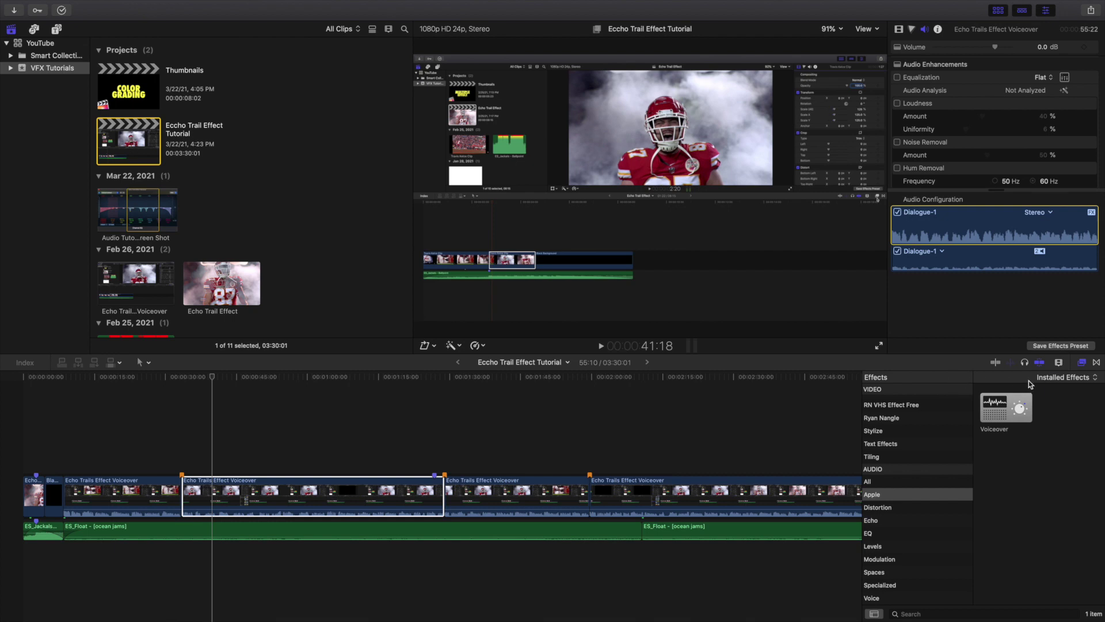
{"action": "left_click", "coordinate": [1082, 363]}
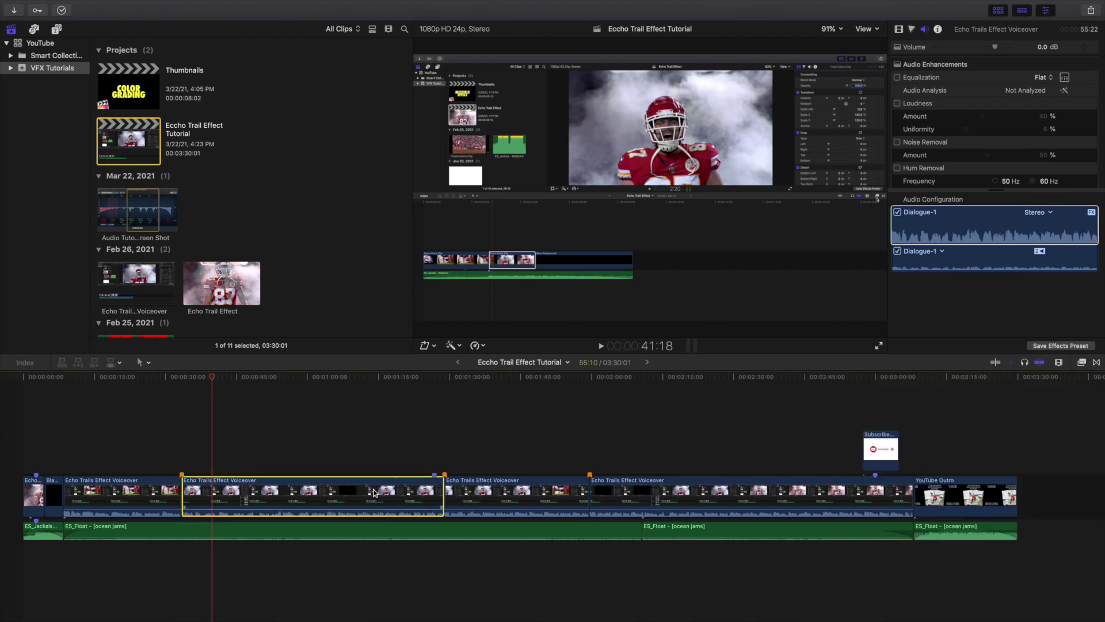
Check the volume levels of the first ES_Float music clip and the ES_Jackals intro music clip.
{"action": "mouse_move", "coordinate": [305, 505]}
{"action": "left_click", "coordinate": [289, 530]}
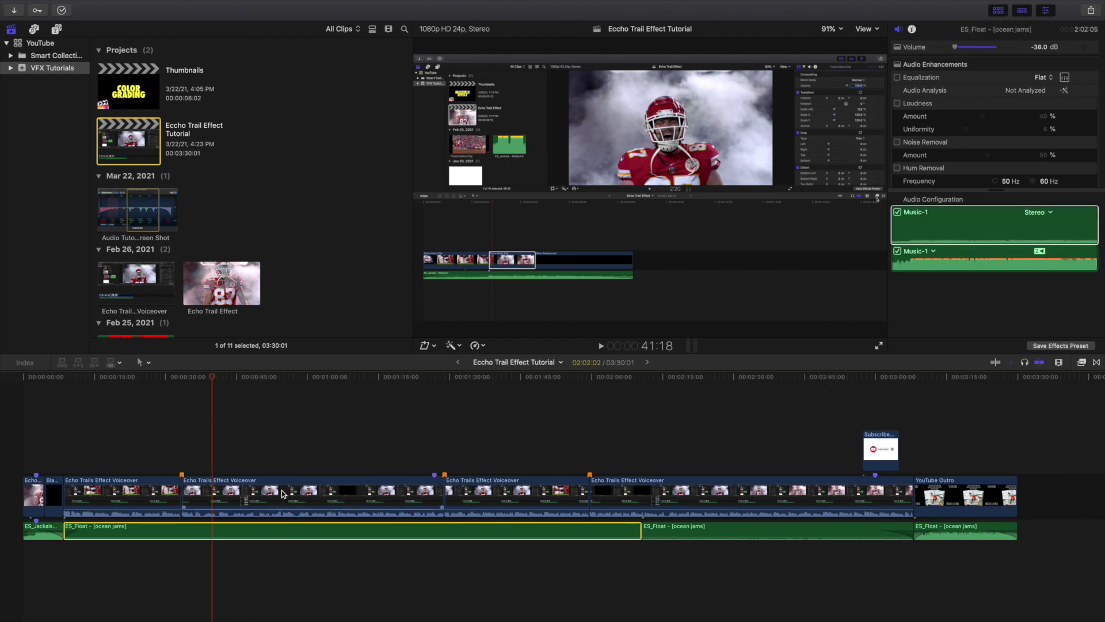
{"action": "left_click", "coordinate": [43, 529]}
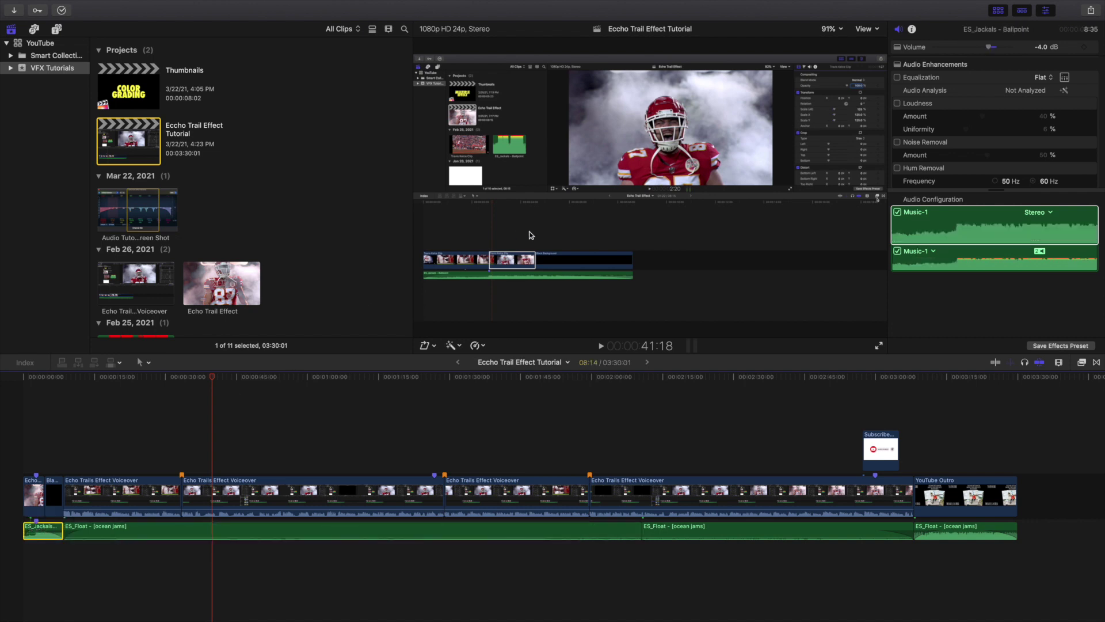
Examine the band settings of the first Channel EQ, above the Compressor, on the second voiceover clip.
{"action": "left_click", "coordinate": [268, 484]}
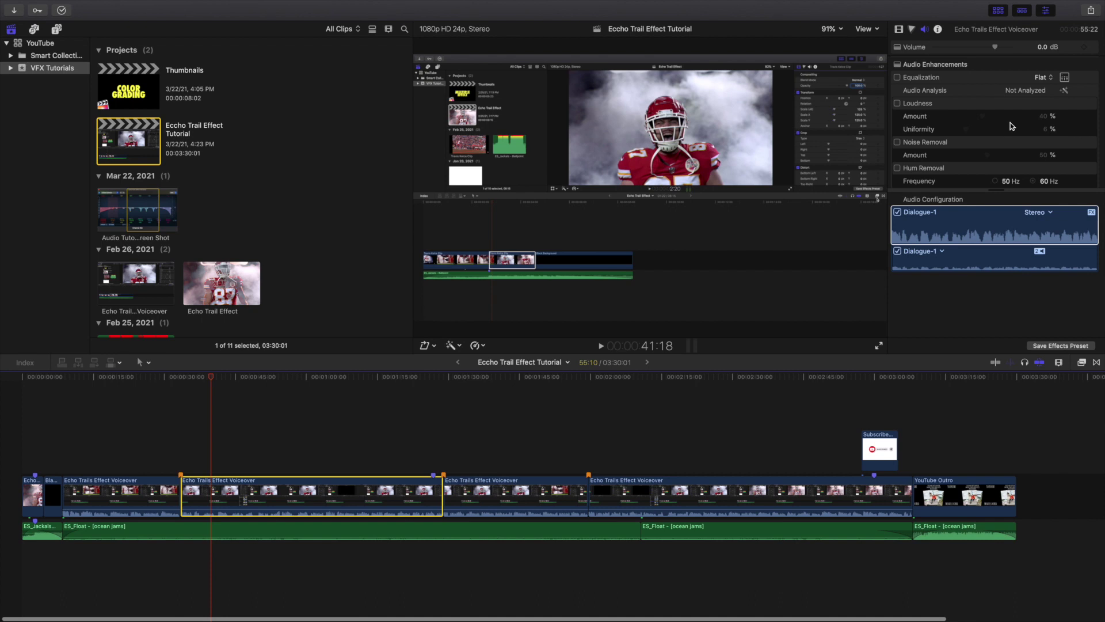
{"action": "scroll", "coordinate": [996, 132], "scroll_direction": "up", "scroll_amount": 3}
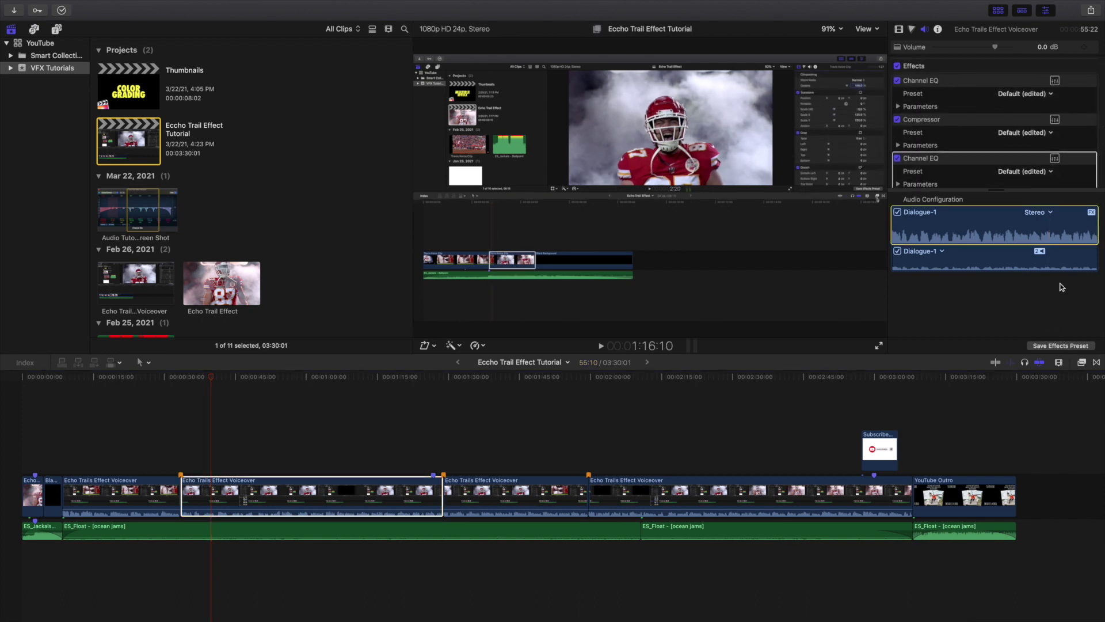
{"action": "left_click", "coordinate": [1055, 82]}
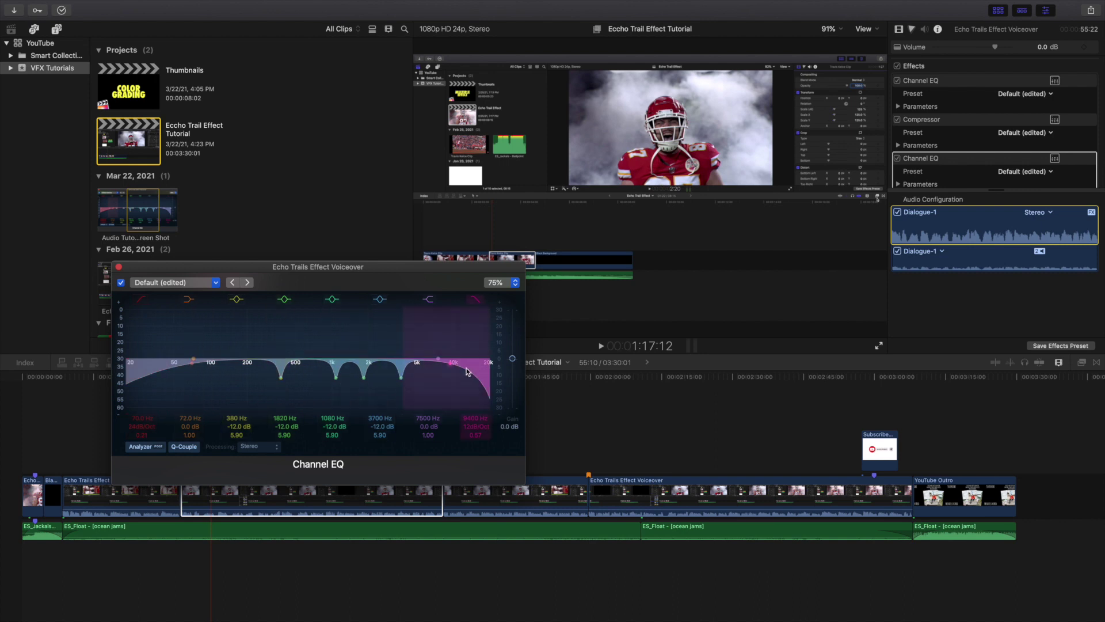
{"action": "left_click", "coordinate": [119, 266]}
Examine the Compressor settings and the Channel EQ below it on the second voiceover clip, closing each effect window.
{"action": "left_click", "coordinate": [1055, 120]}
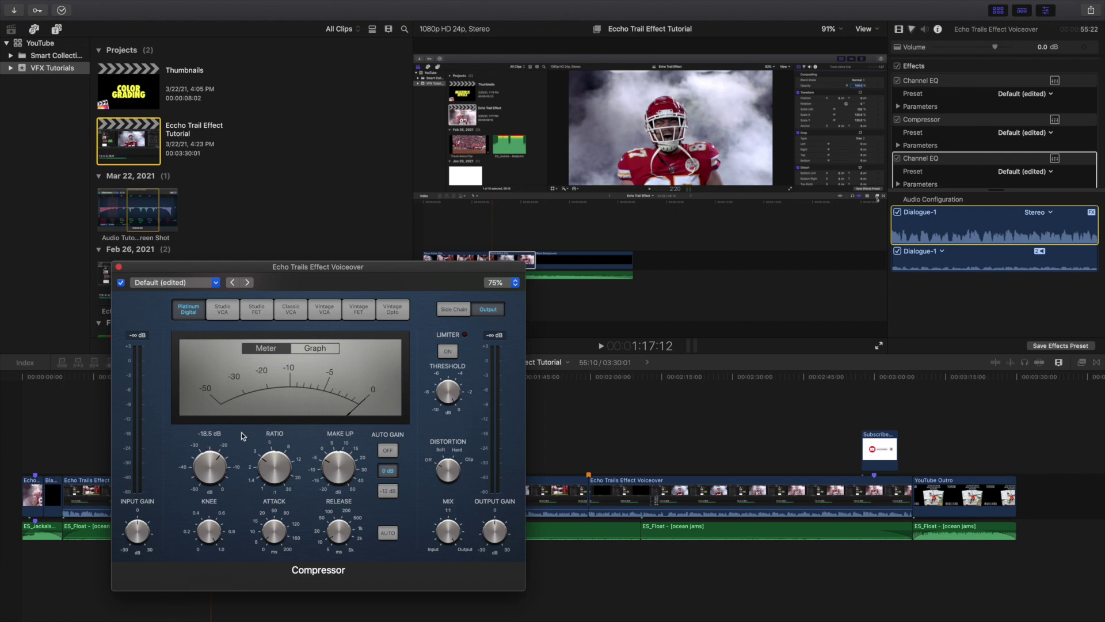
{"action": "mouse_move", "coordinate": [278, 430]}
{"action": "mouse_move", "coordinate": [347, 503]}
{"action": "left_click", "coordinate": [119, 266]}
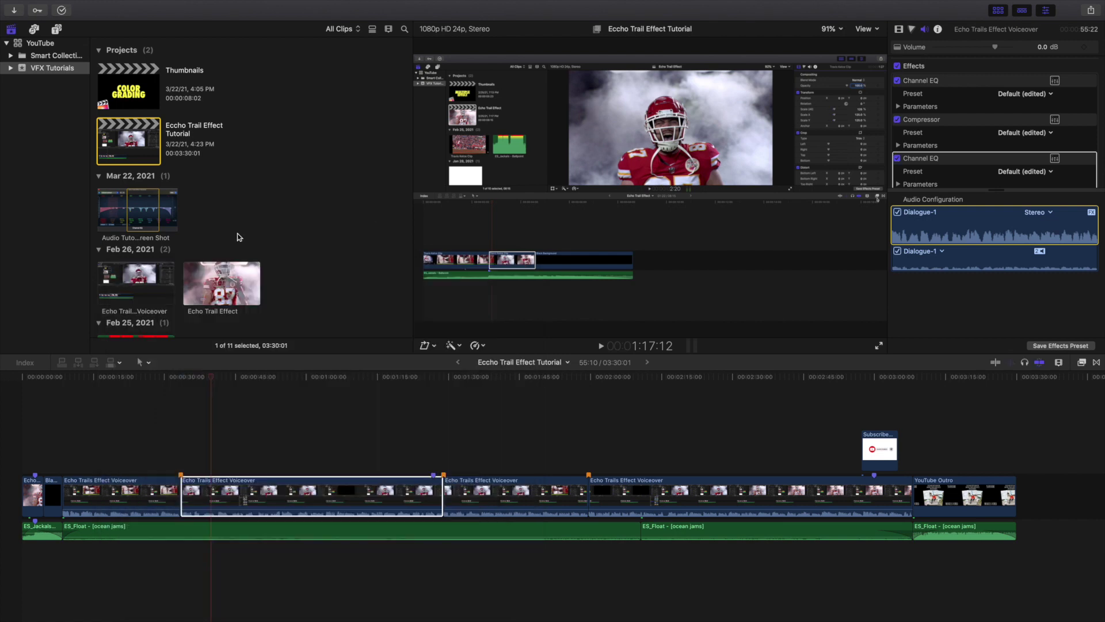
{"action": "left_click", "coordinate": [1056, 158]}
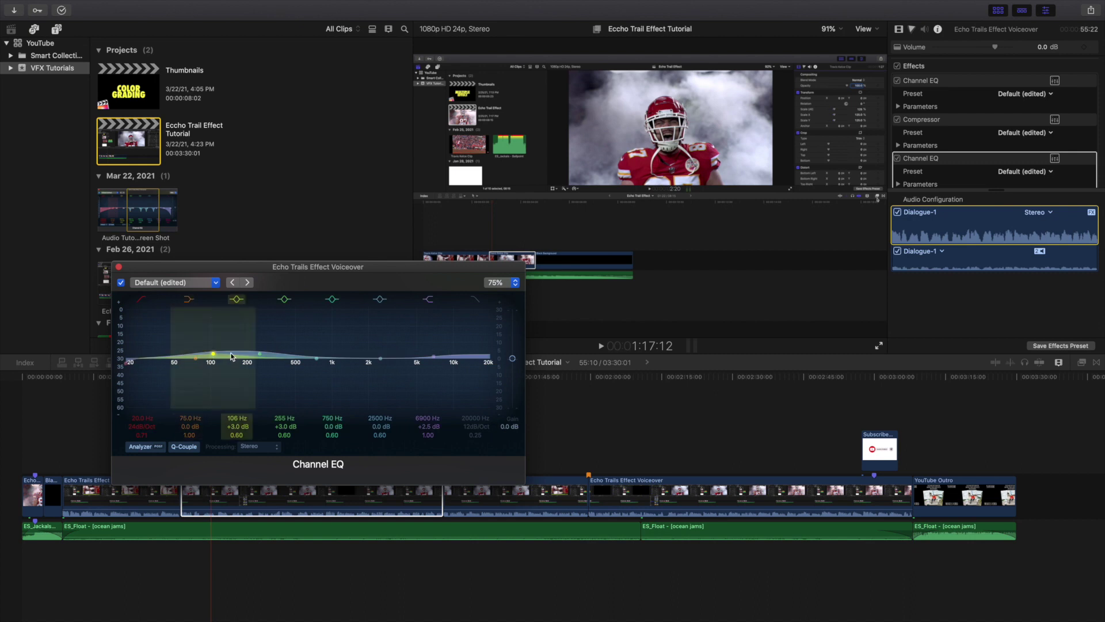
{"action": "left_click", "coordinate": [119, 267]}
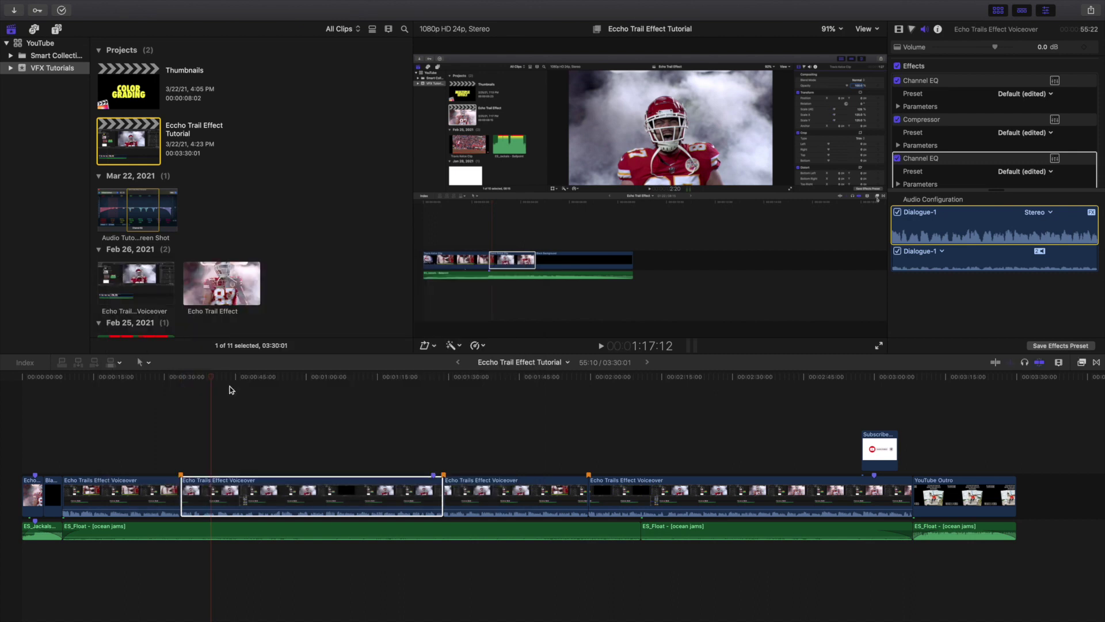